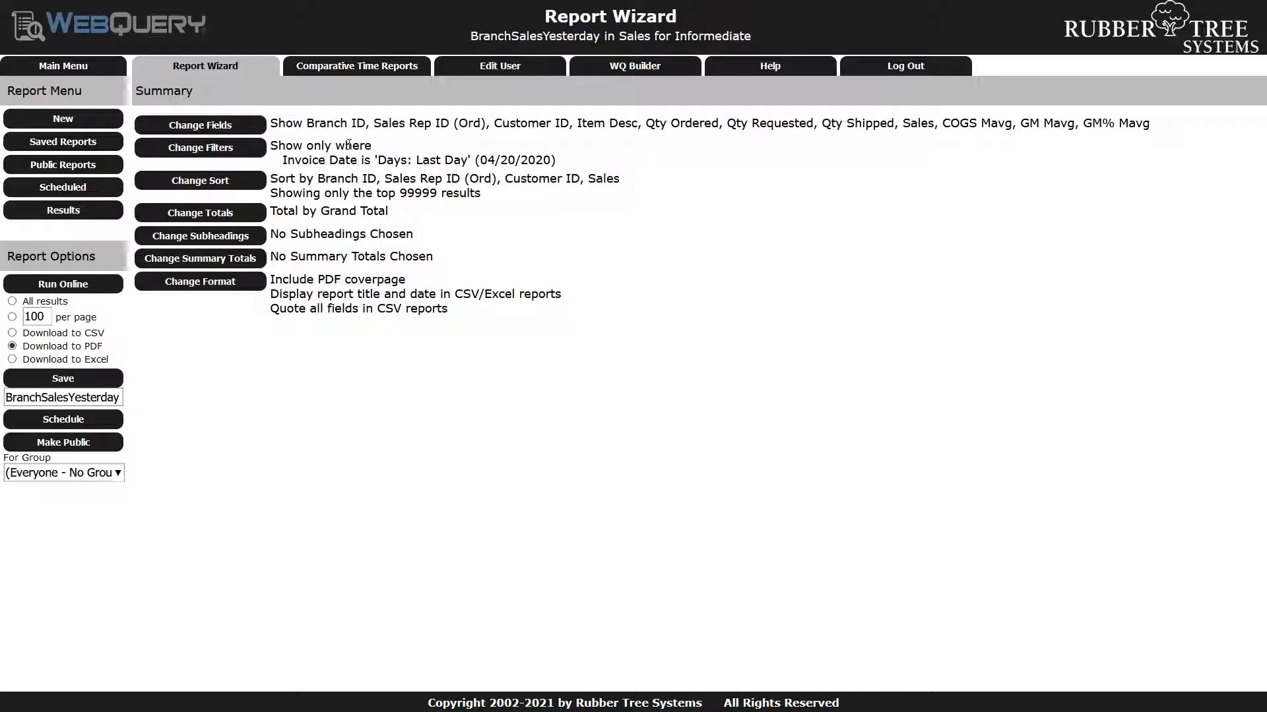
Check the report's fields and invoice date filter, then run it as a PDF and view it in Foxit Reader
drag(306, 123, 1153, 132)
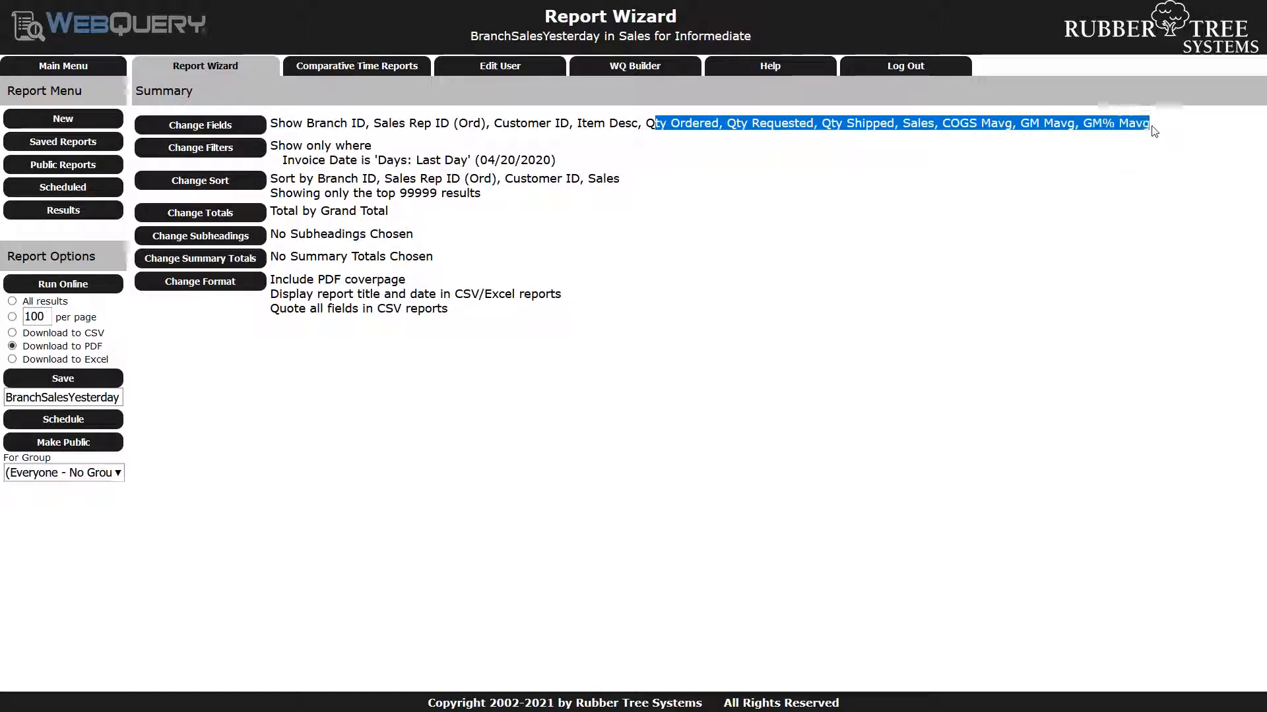
drag(564, 163, 273, 160)
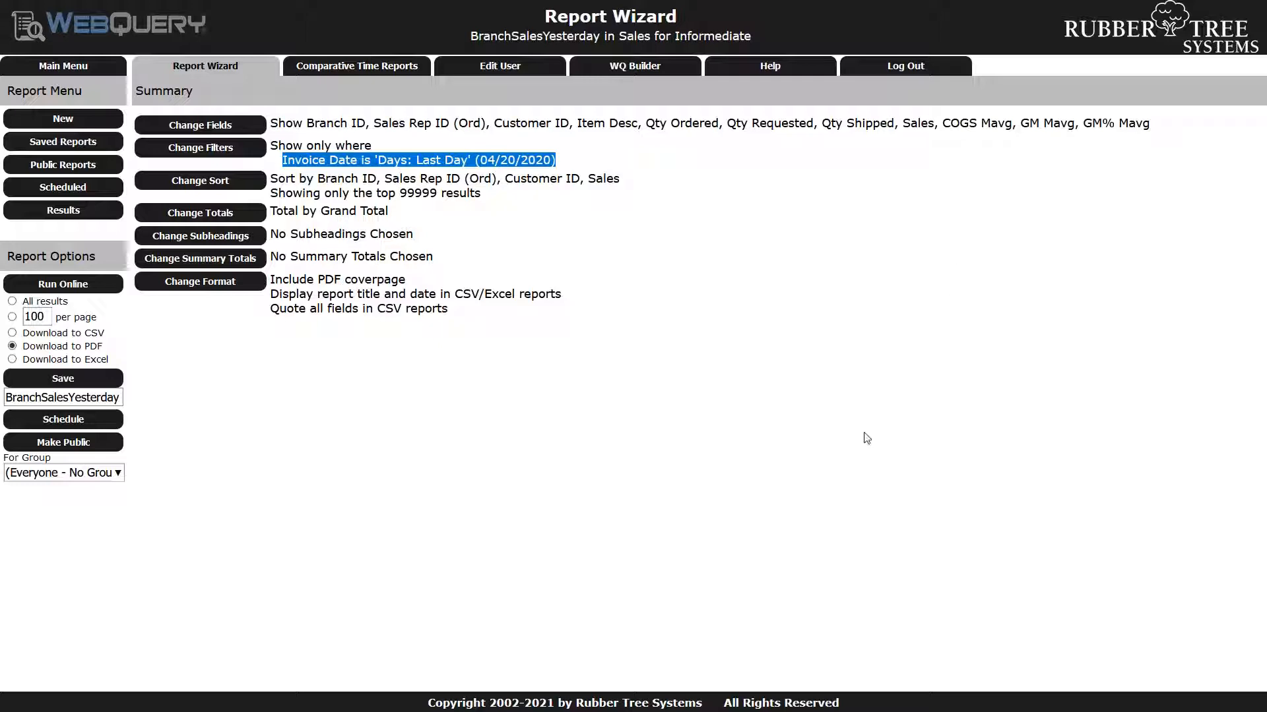
click(73, 284)
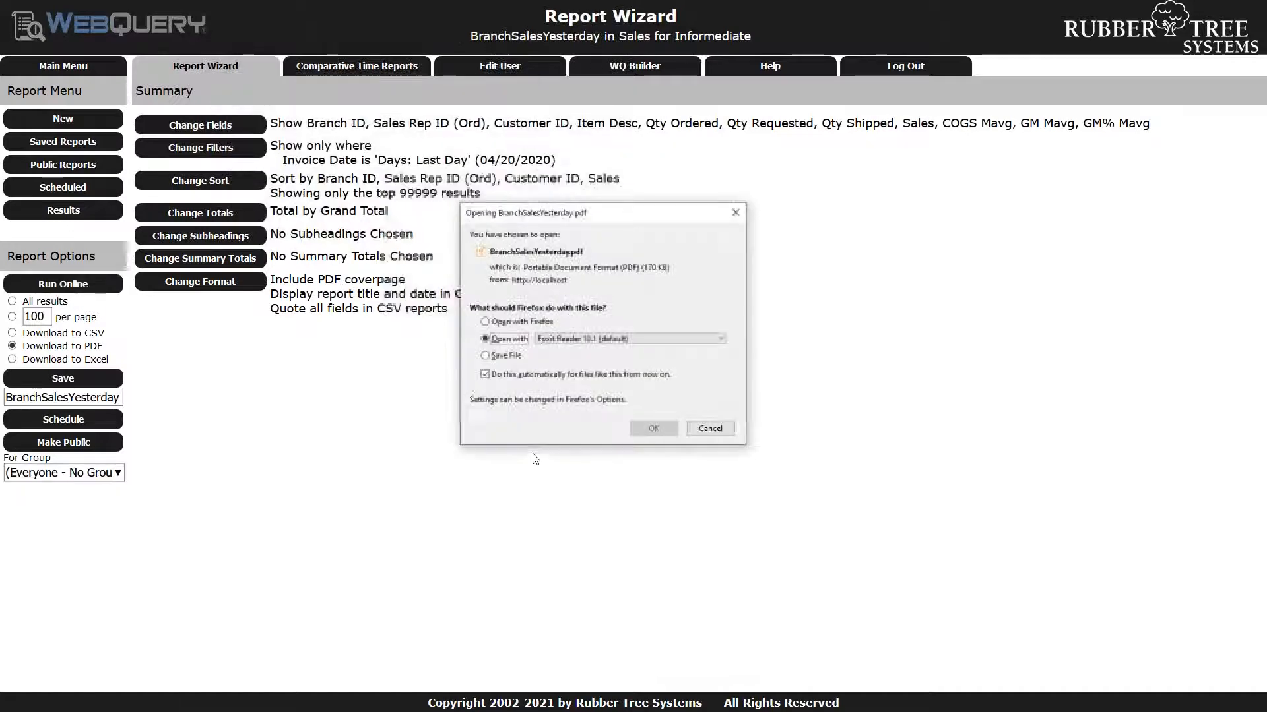
click(662, 435)
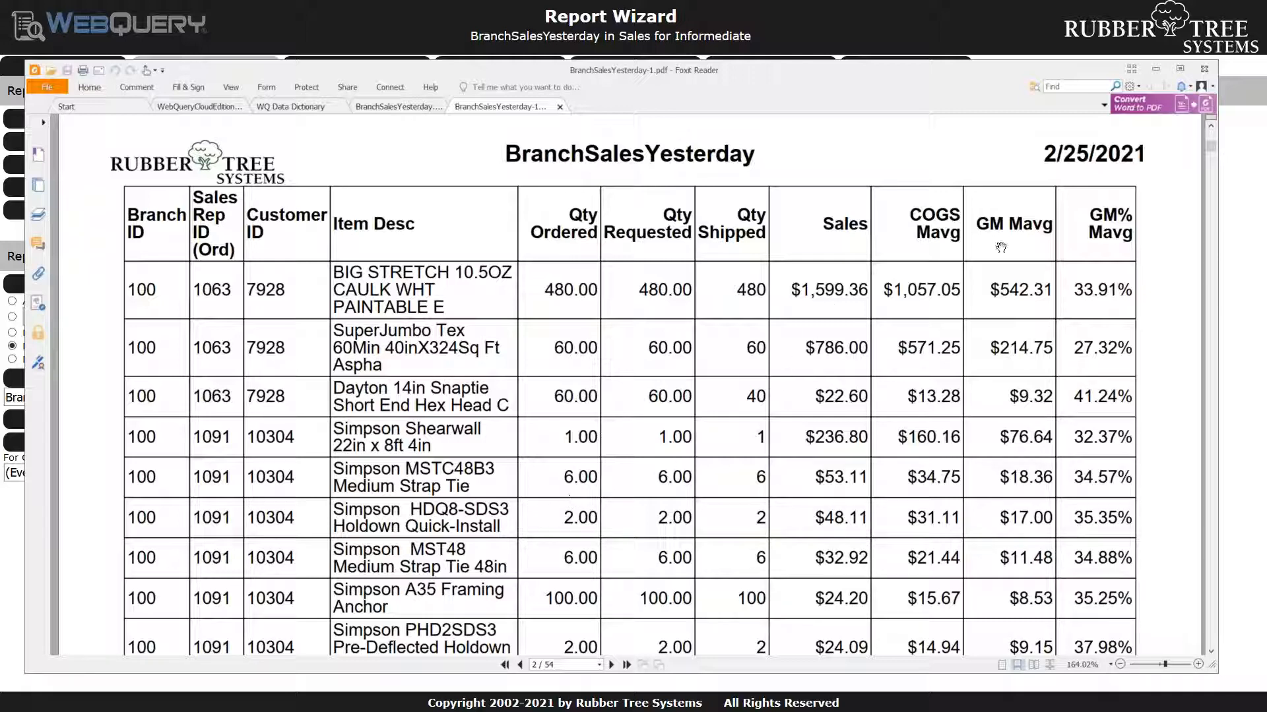
click(1159, 70)
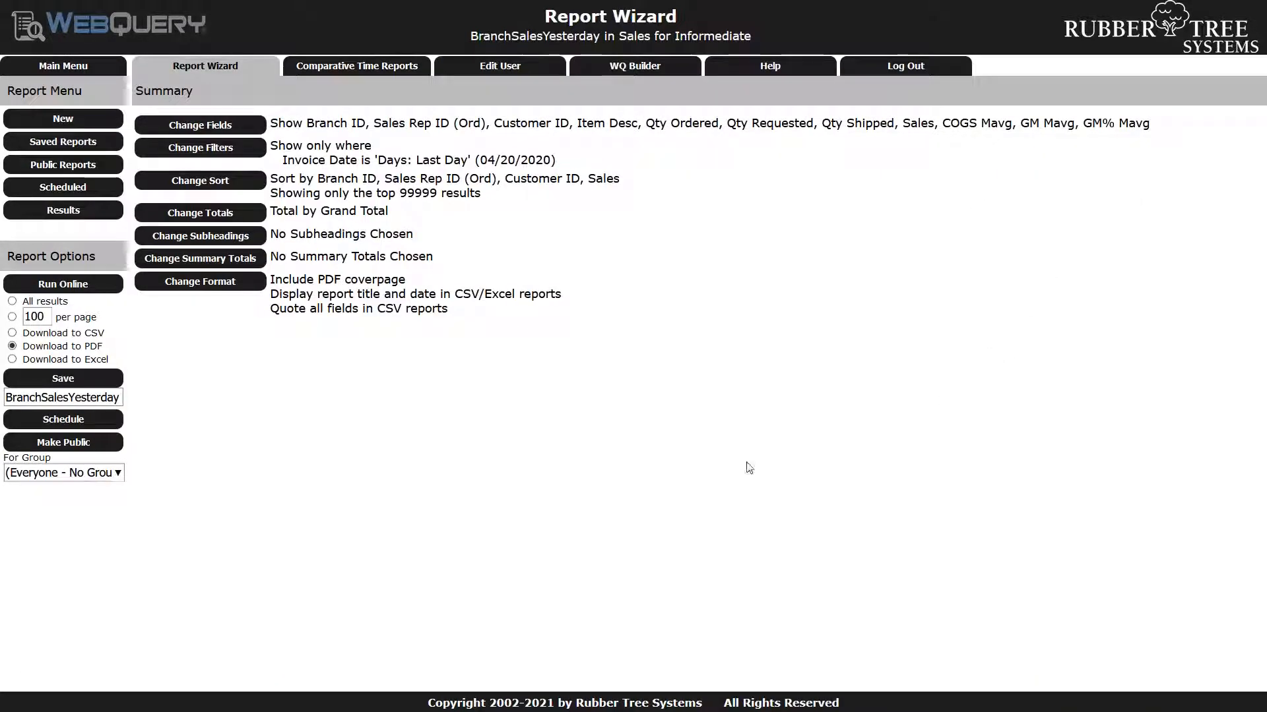
Add subtotals for Branch ID, Sales Rep ID (Ord) and Customer ID to the report
click(248, 214)
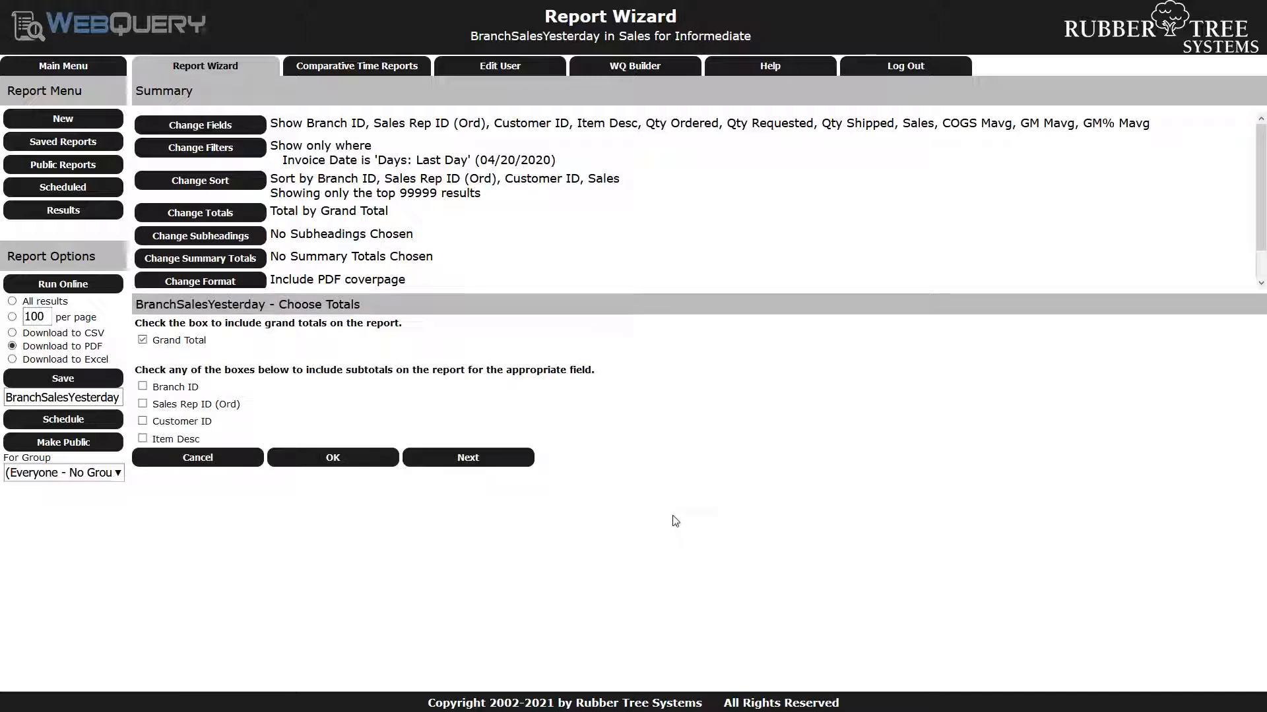
click(144, 388)
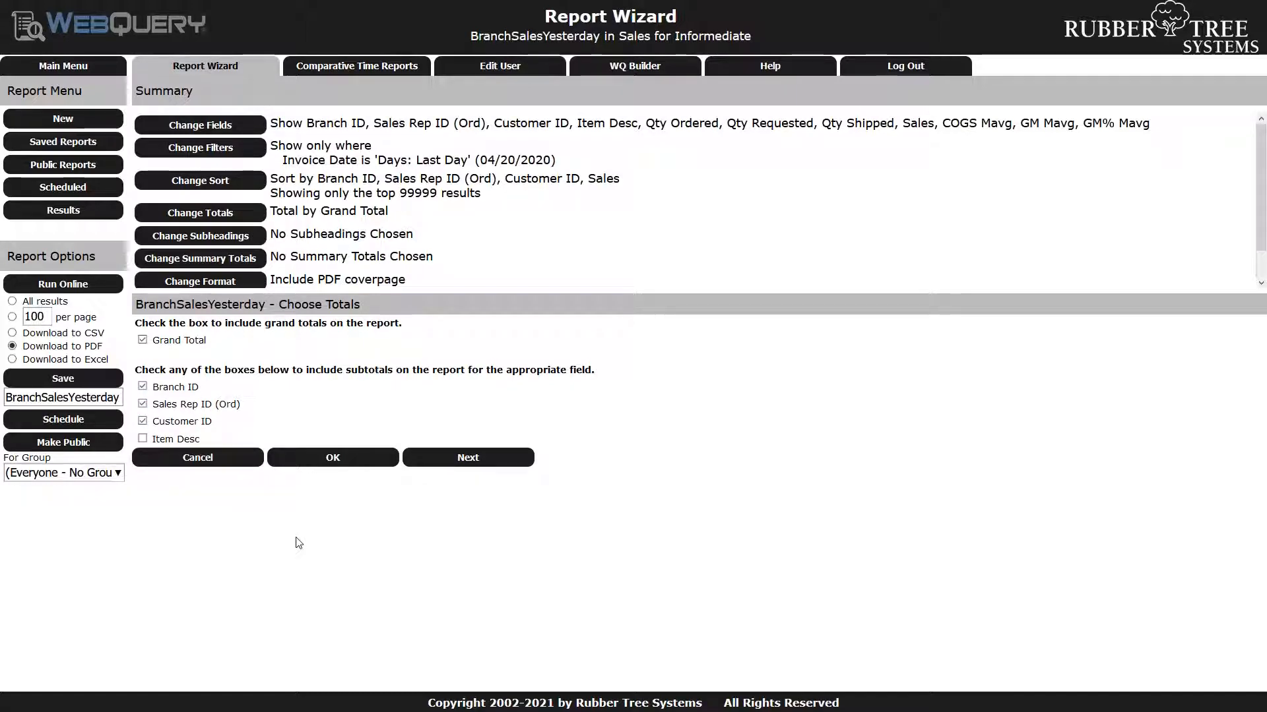
click(468, 458)
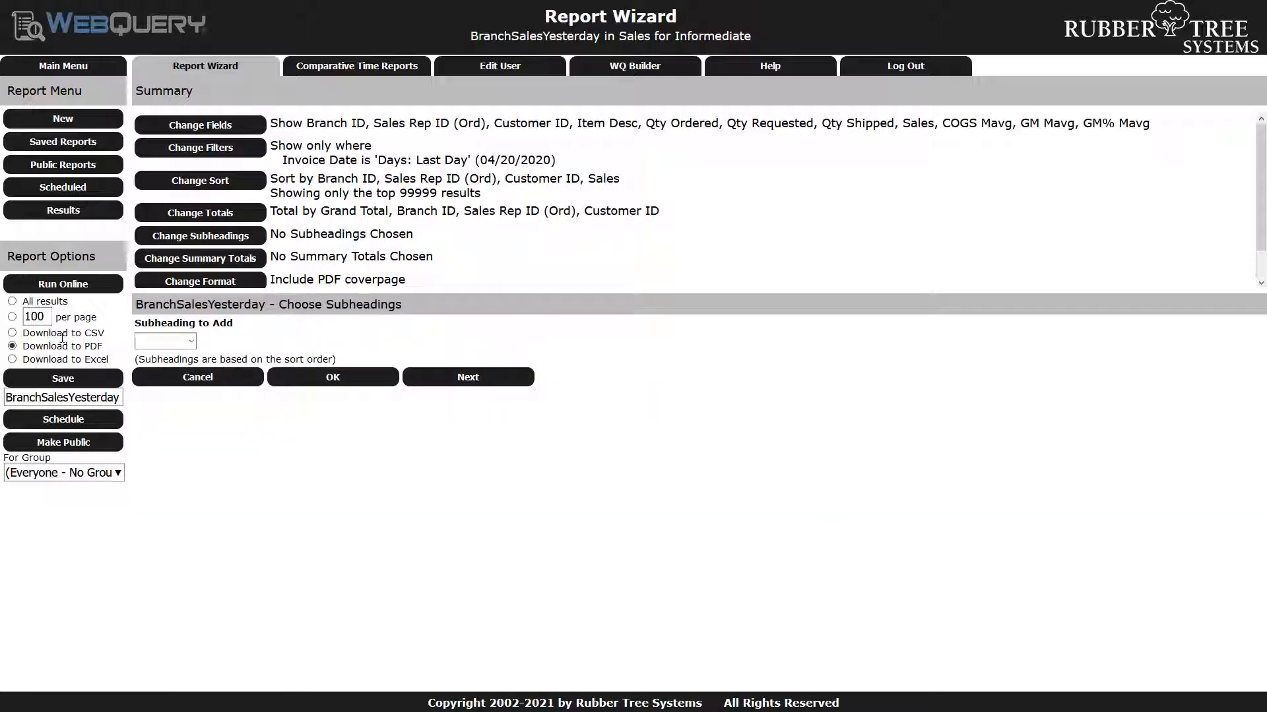
Run the report as a PDF again and examine the subtotal rows on its second page in Foxit Reader
click(77, 286)
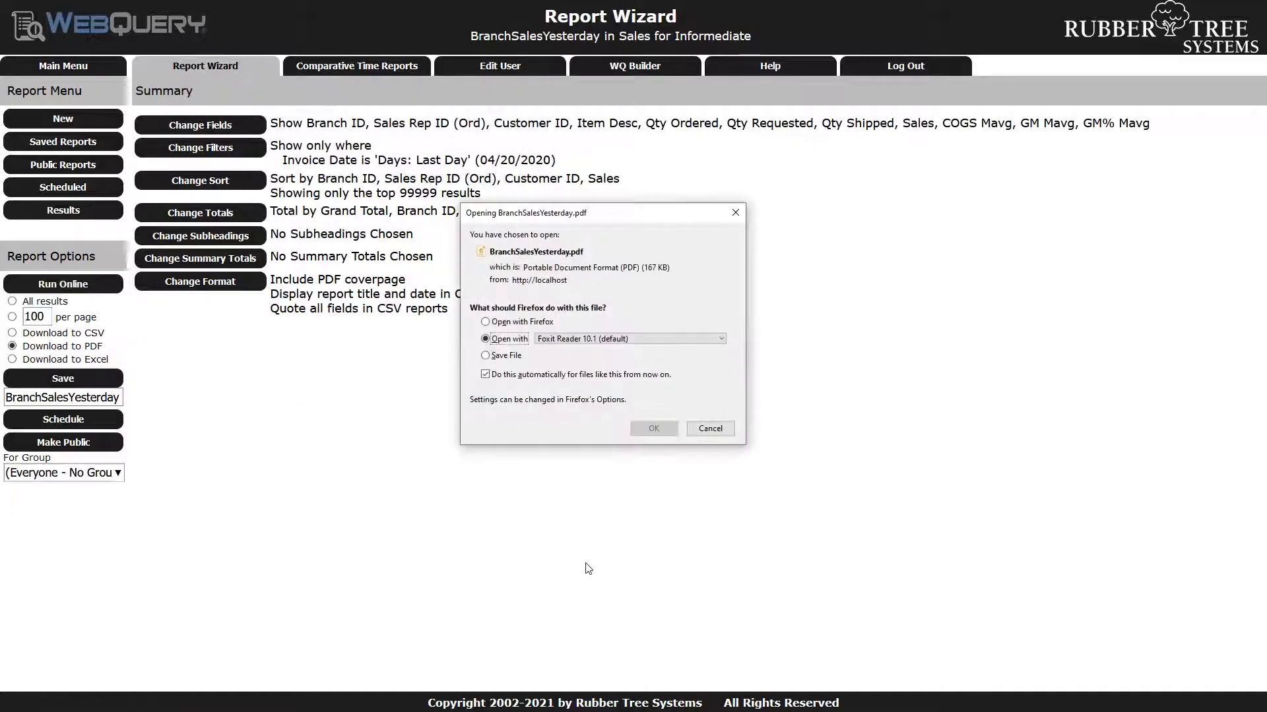
click(663, 433)
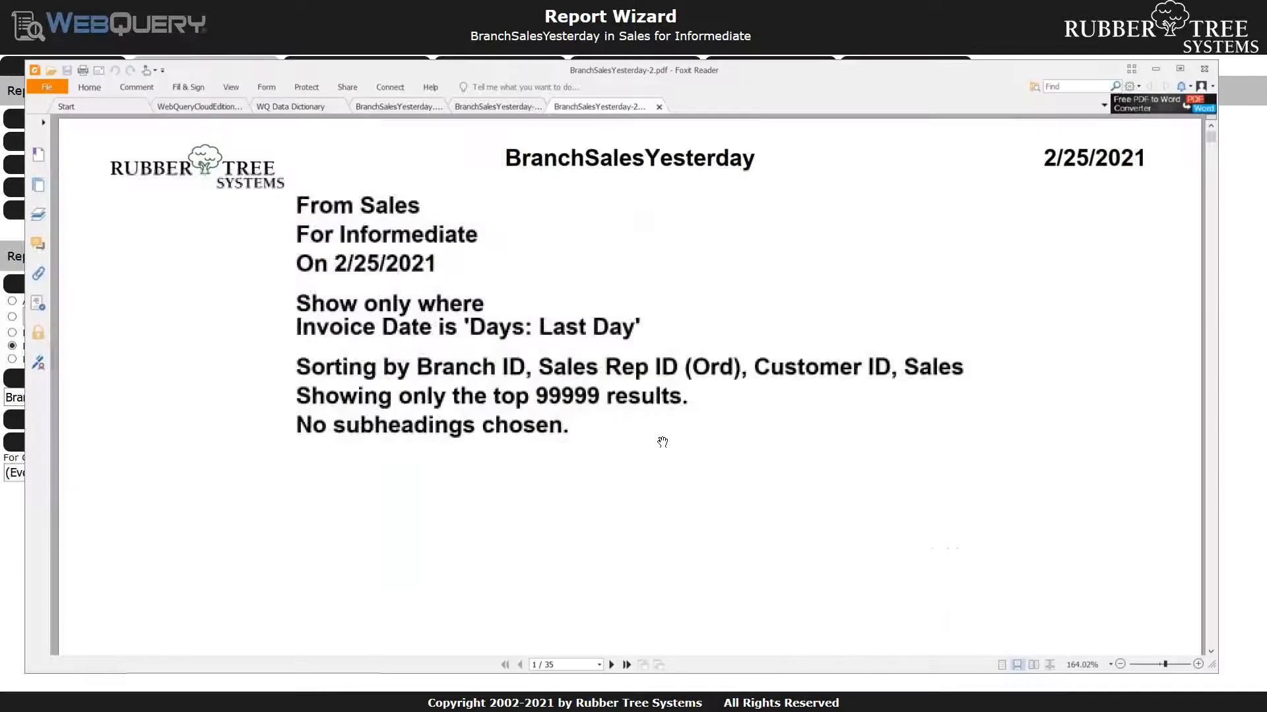
click(611, 665)
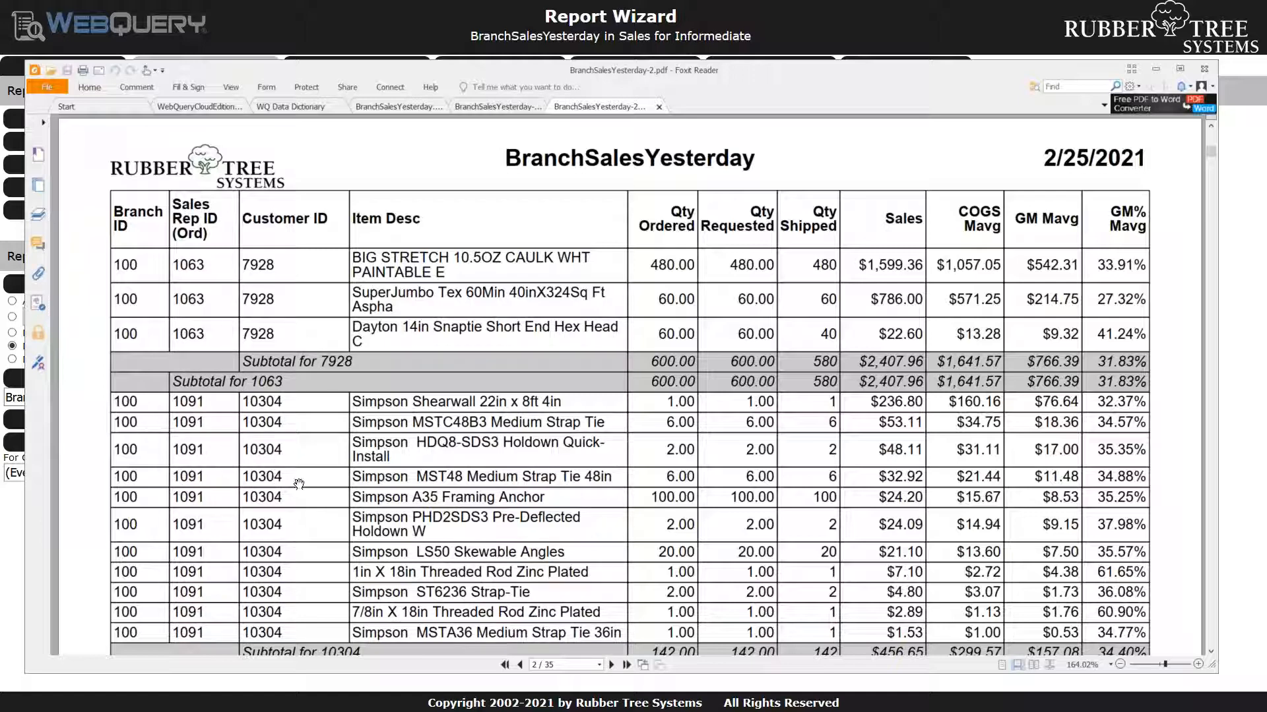
scroll(299, 483, down, 4)
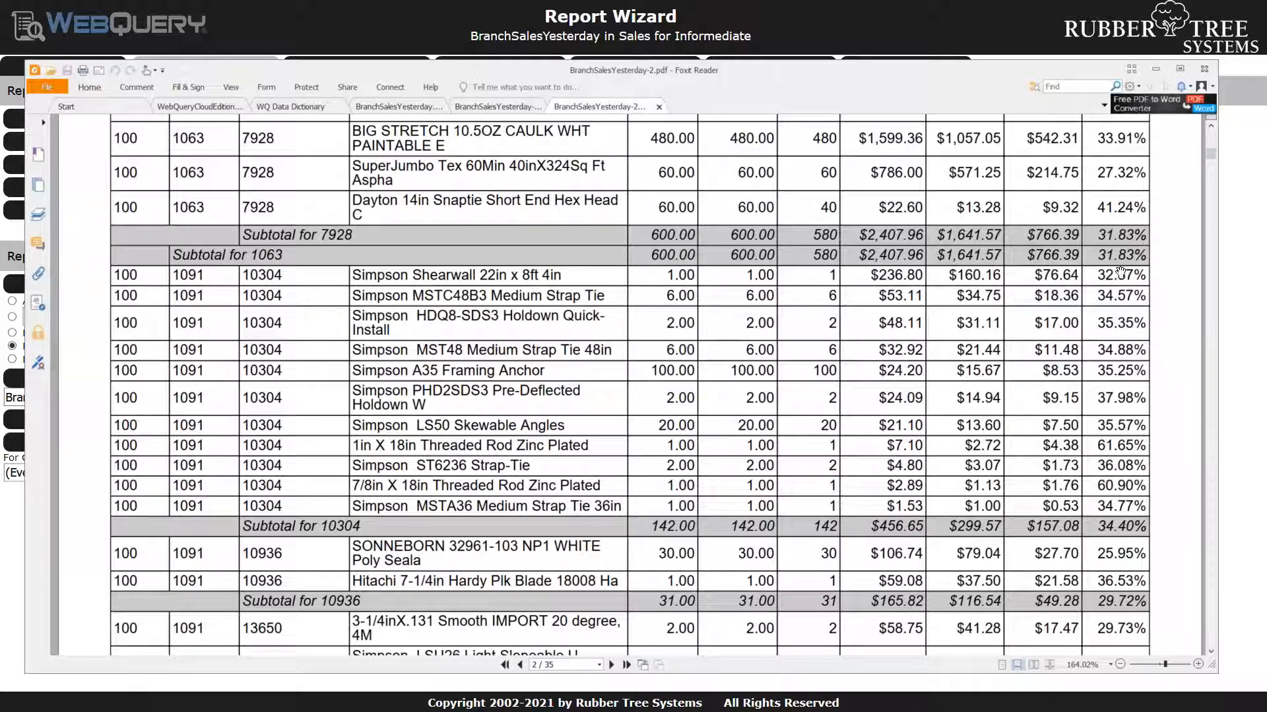
click(1157, 70)
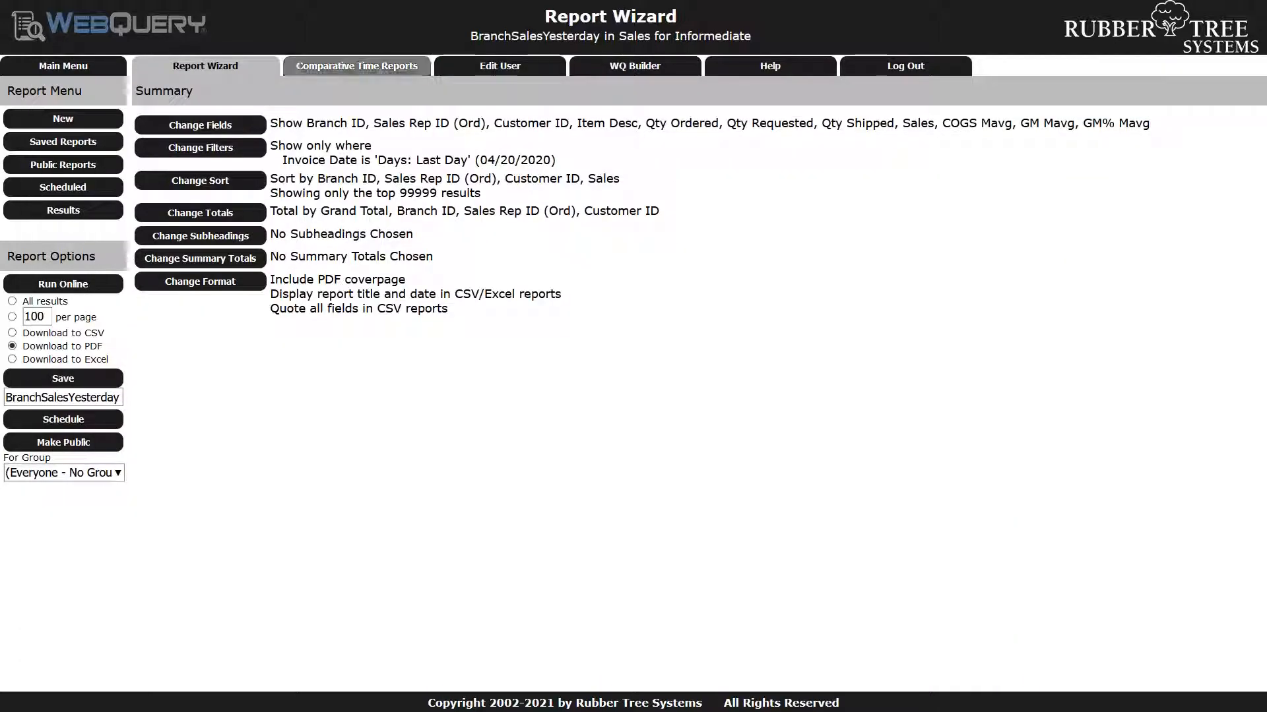
Add an inline subheading for Branch ID through Customer ID with line breaks in PDF reports
click(251, 236)
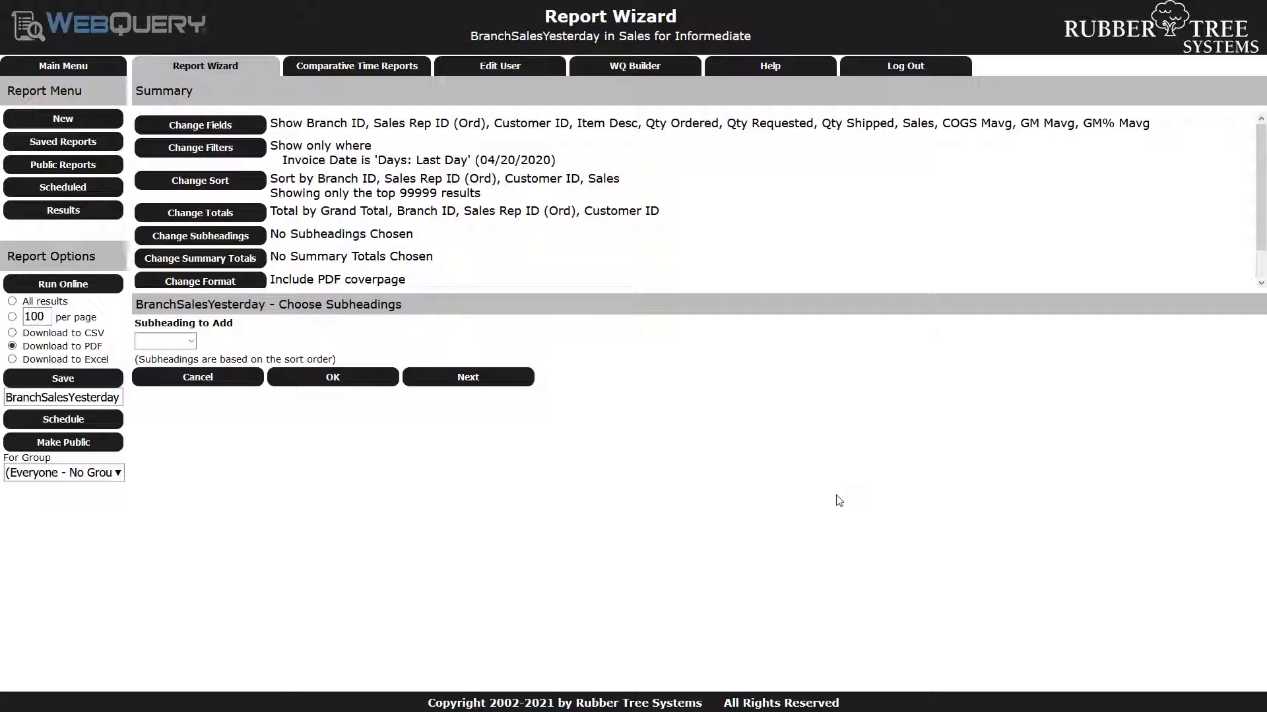
click(190, 342)
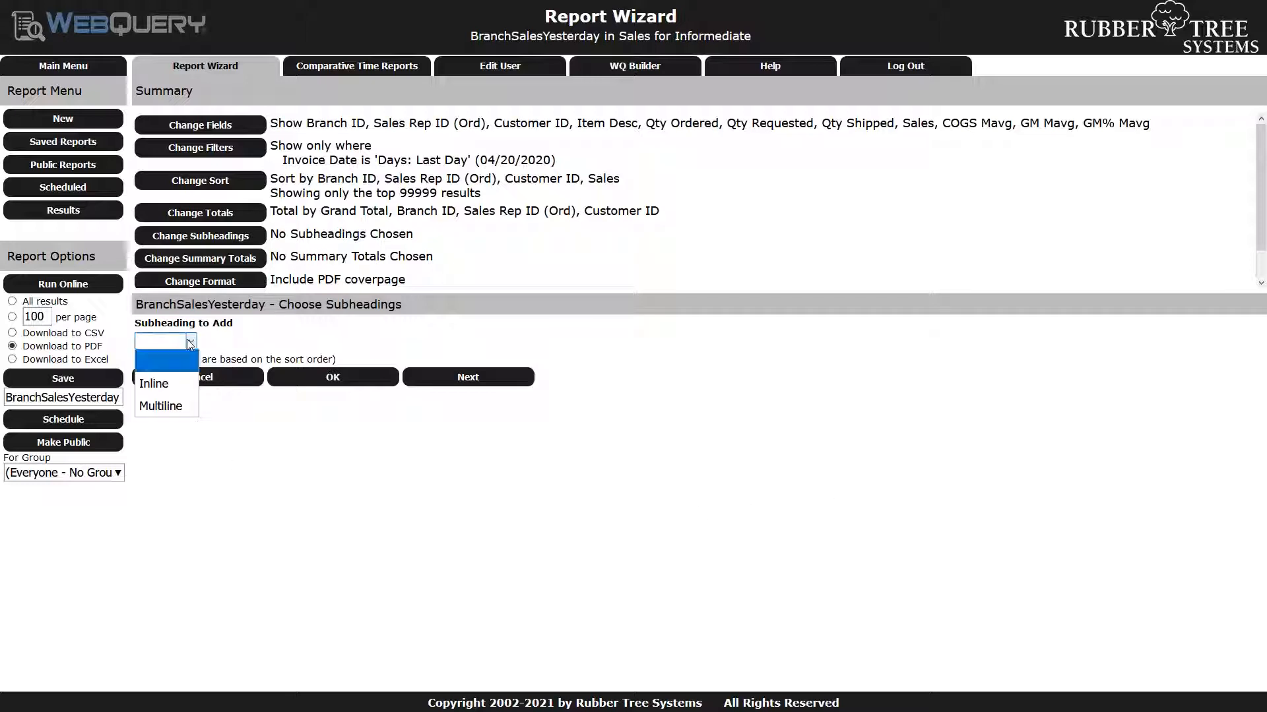
click(166, 382)
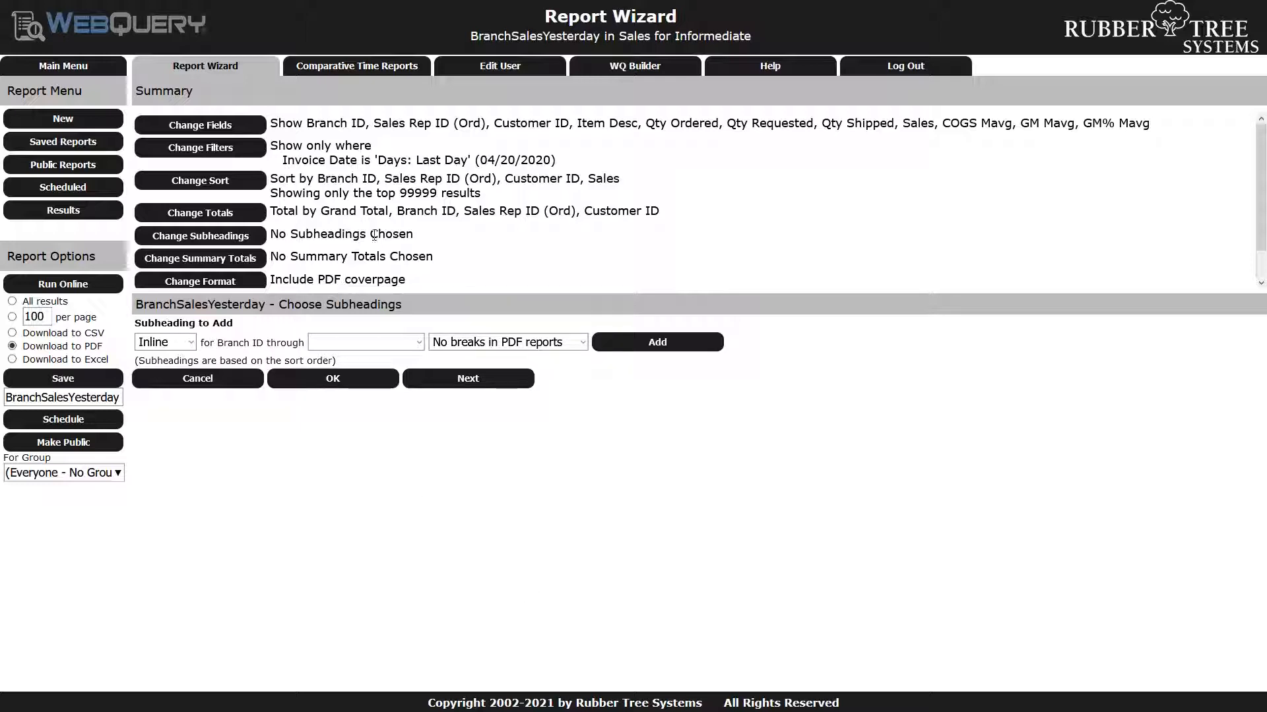
drag(322, 181, 578, 184)
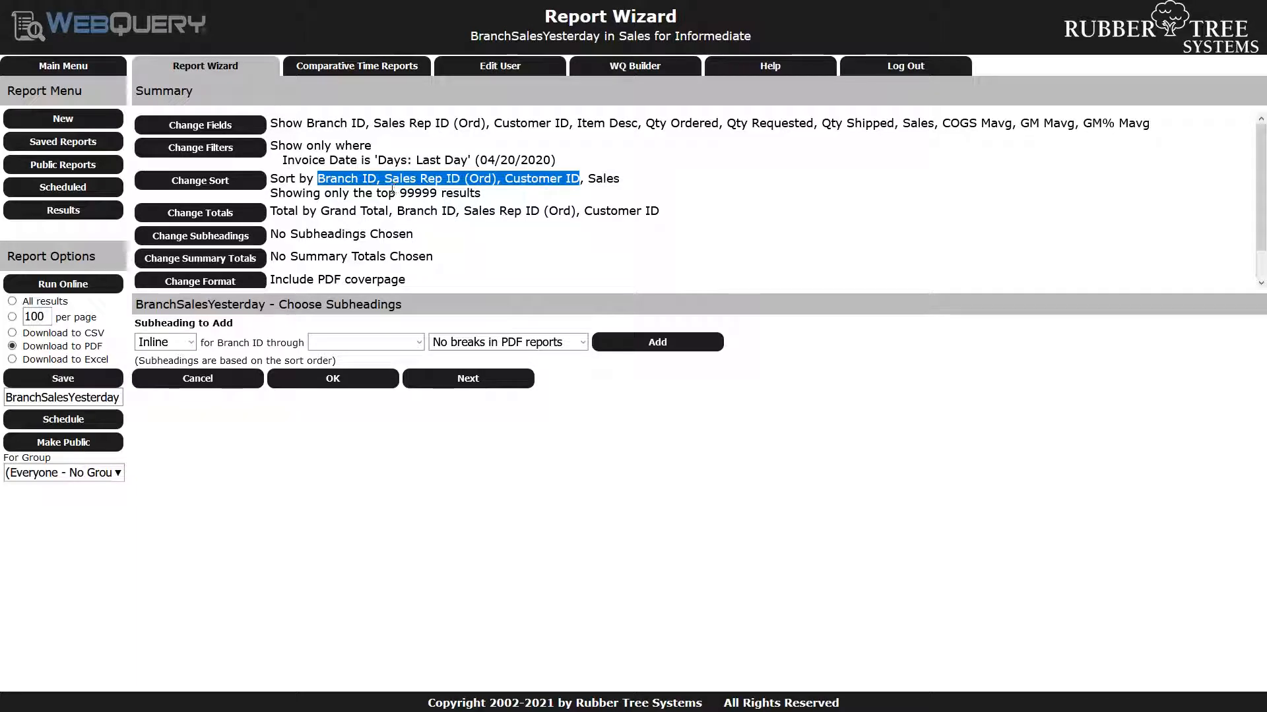
drag(628, 180, 587, 175)
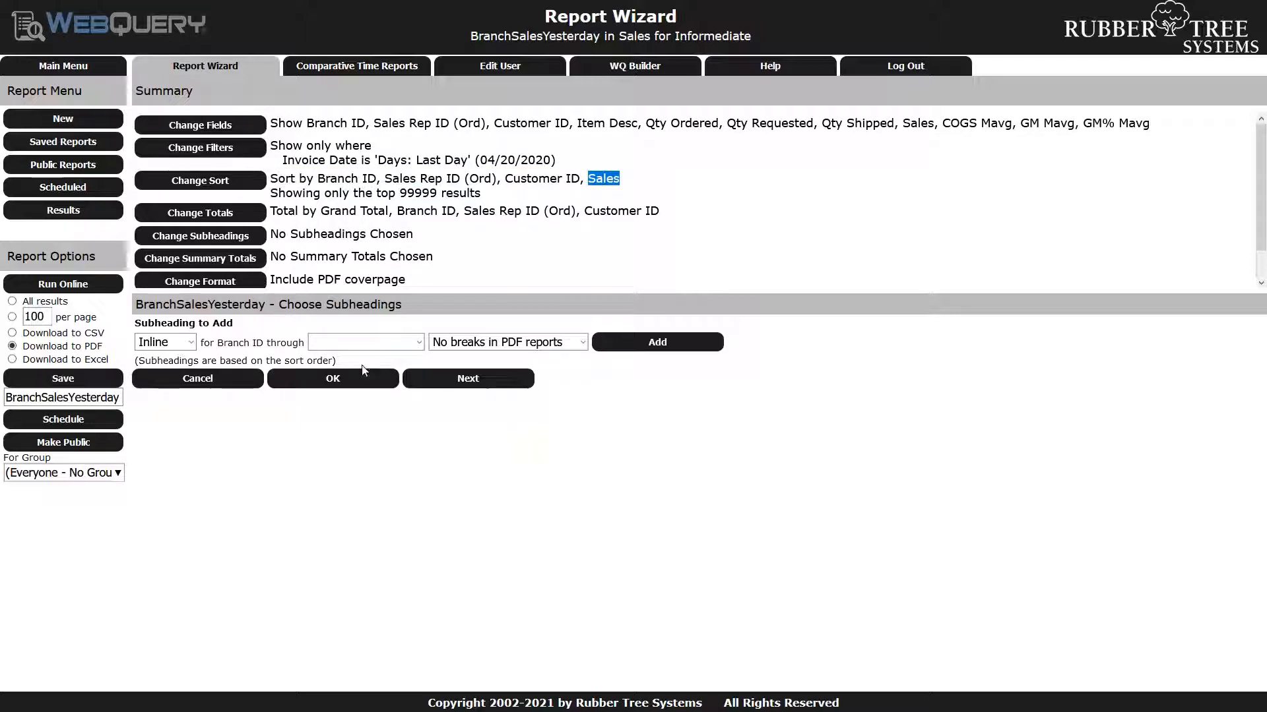
click(419, 342)
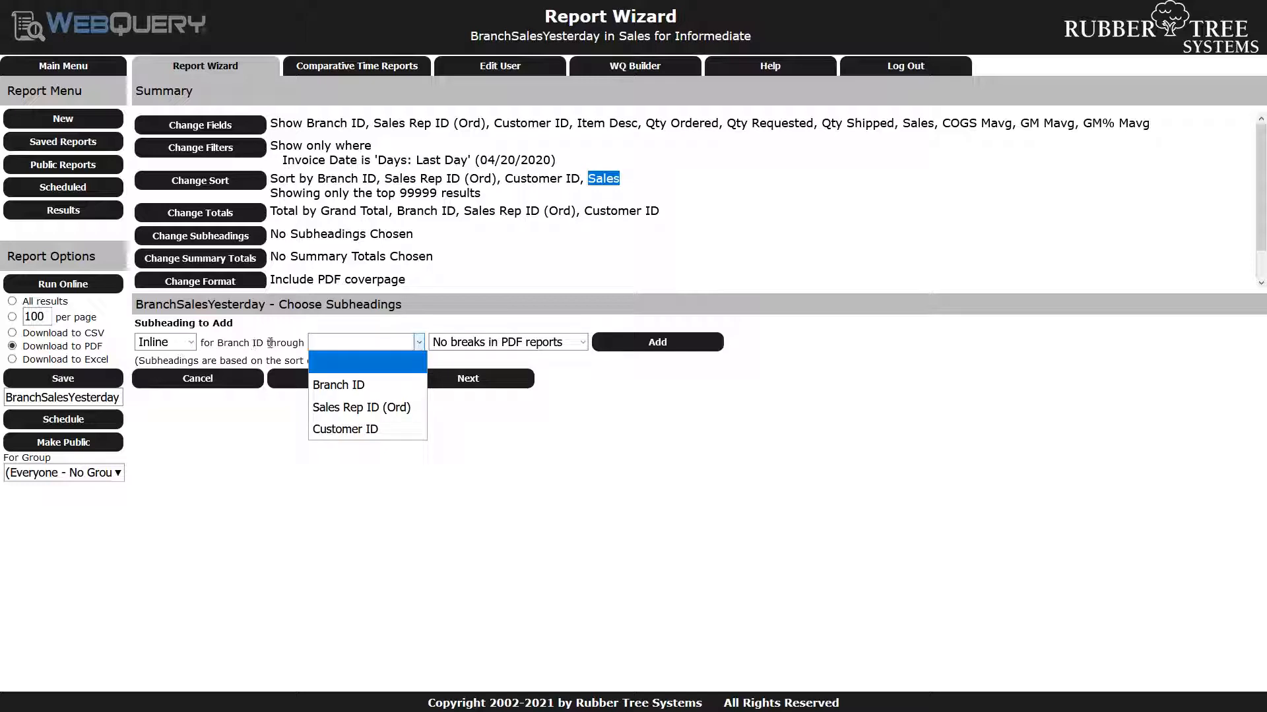
click(374, 435)
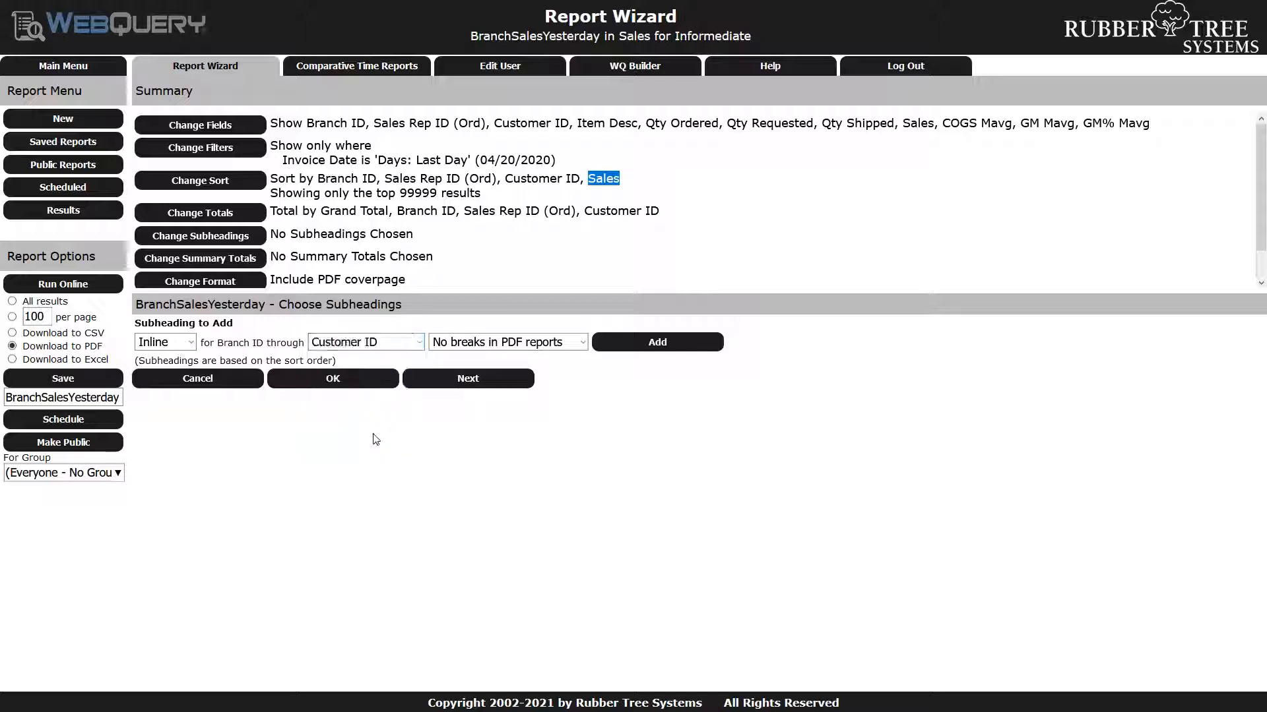
click(581, 347)
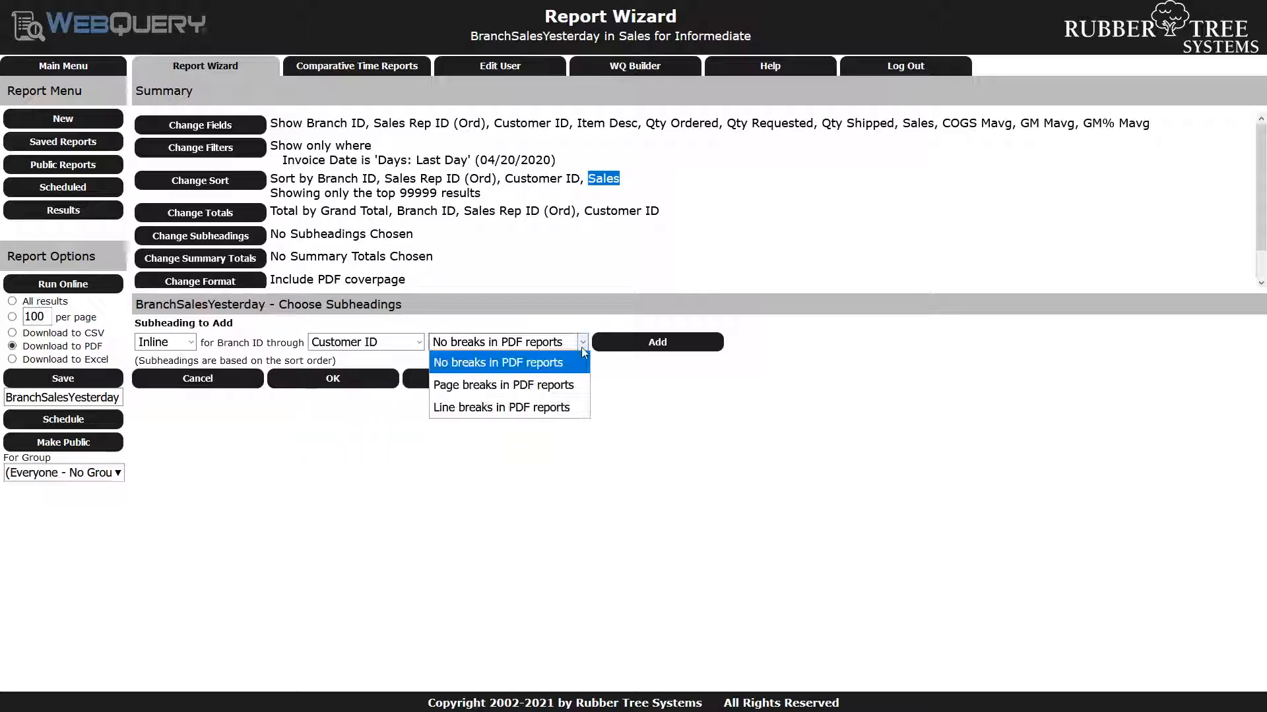
click(564, 415)
click(663, 348)
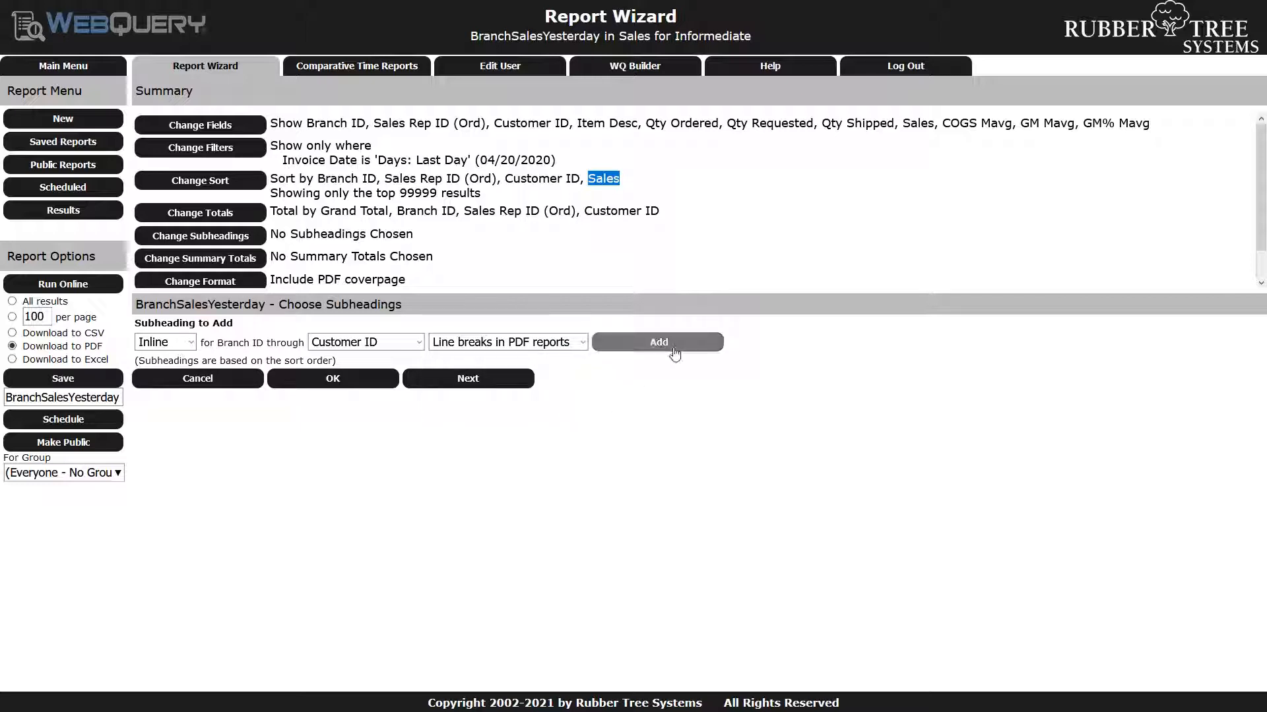
Run the report as a PDF and examine the inline subheadings and line breaks on its first pages in Foxit Reader
click(66, 285)
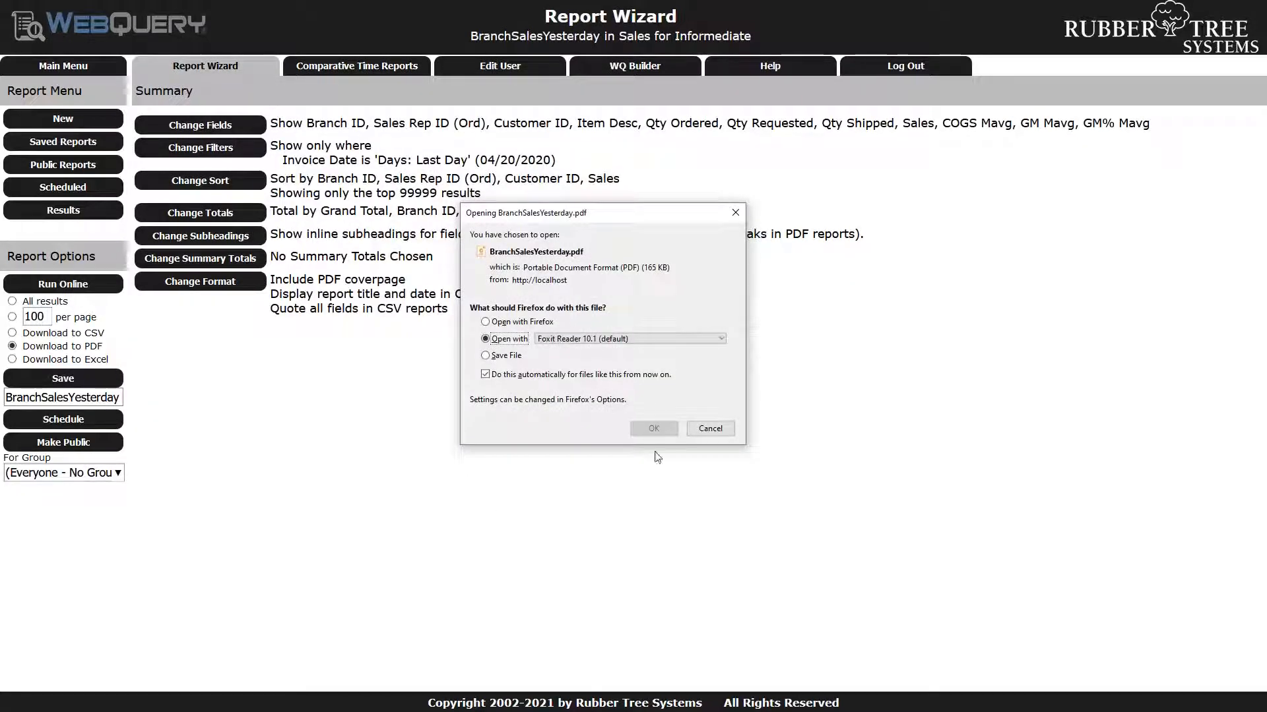
click(653, 429)
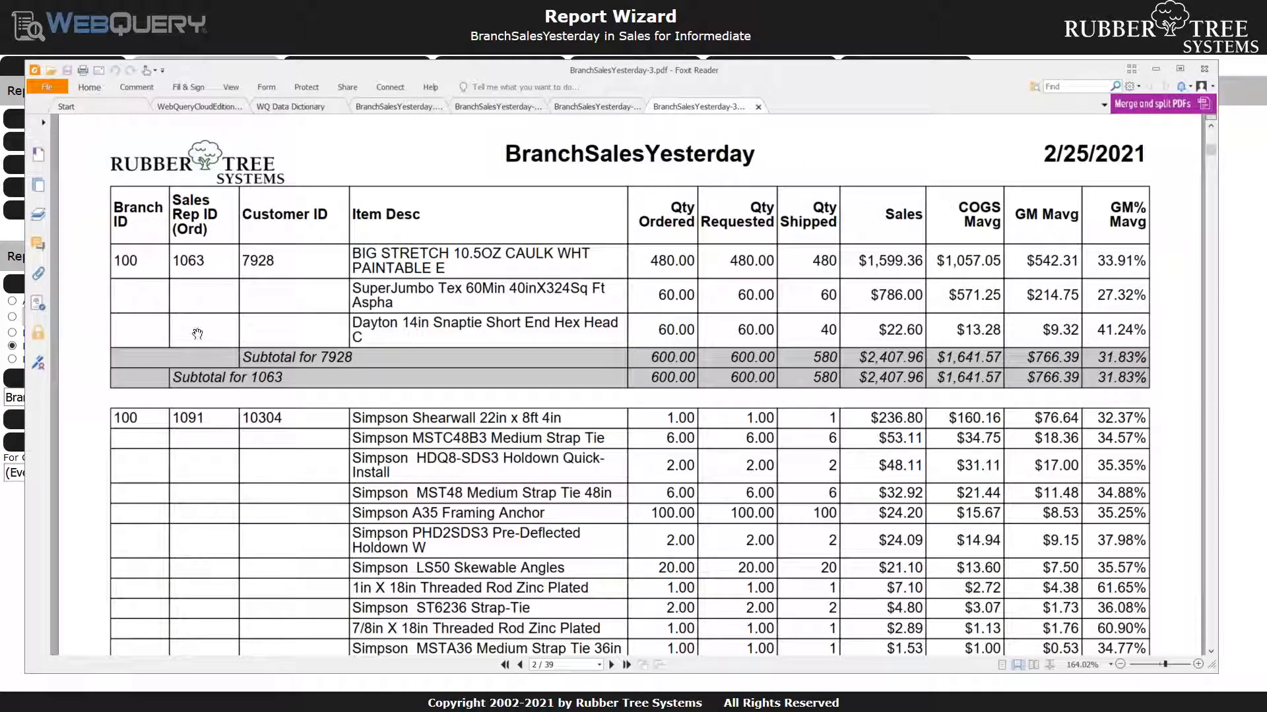
scroll(216, 369, down, 3)
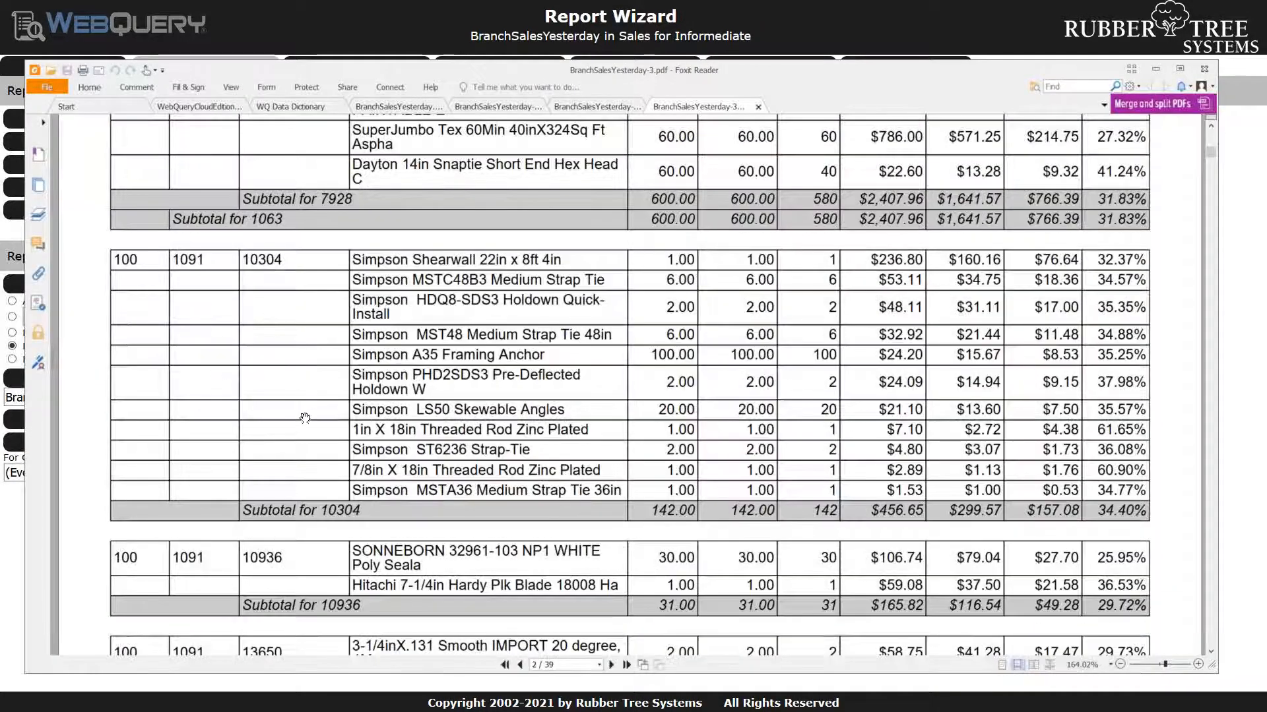
scroll(301, 420, down, 5)
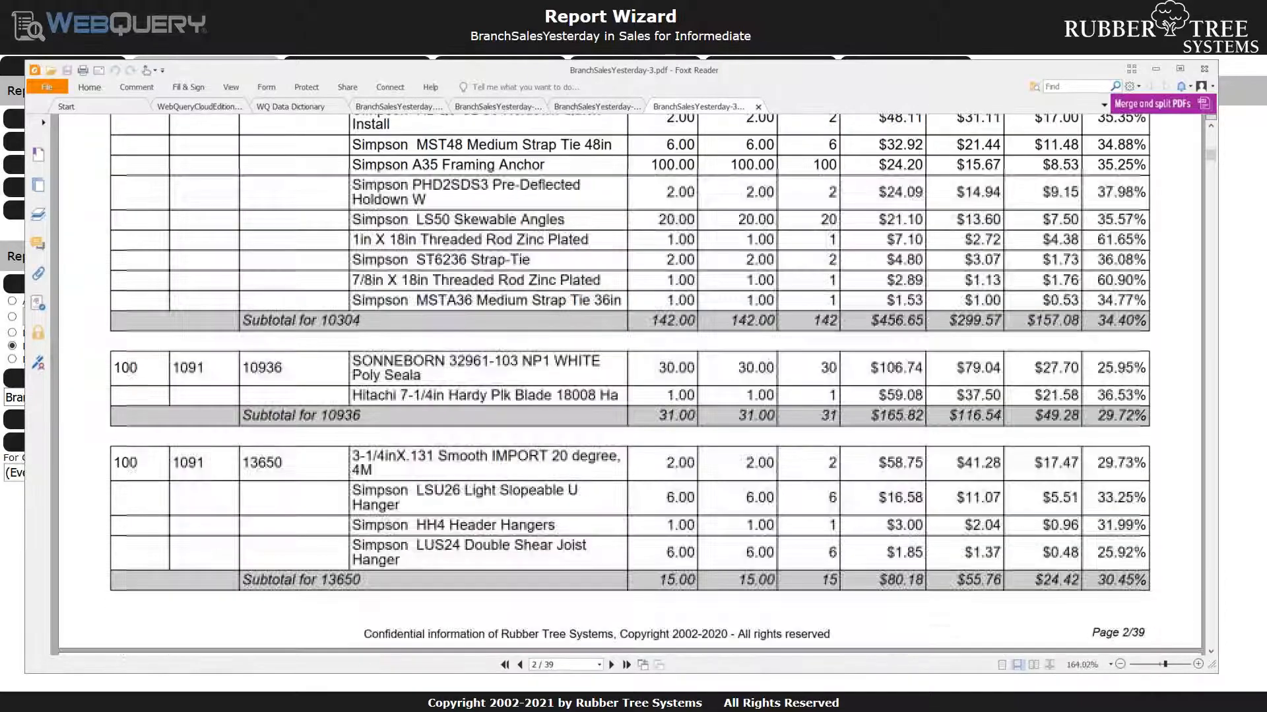
scroll(630, 386, down, 10)
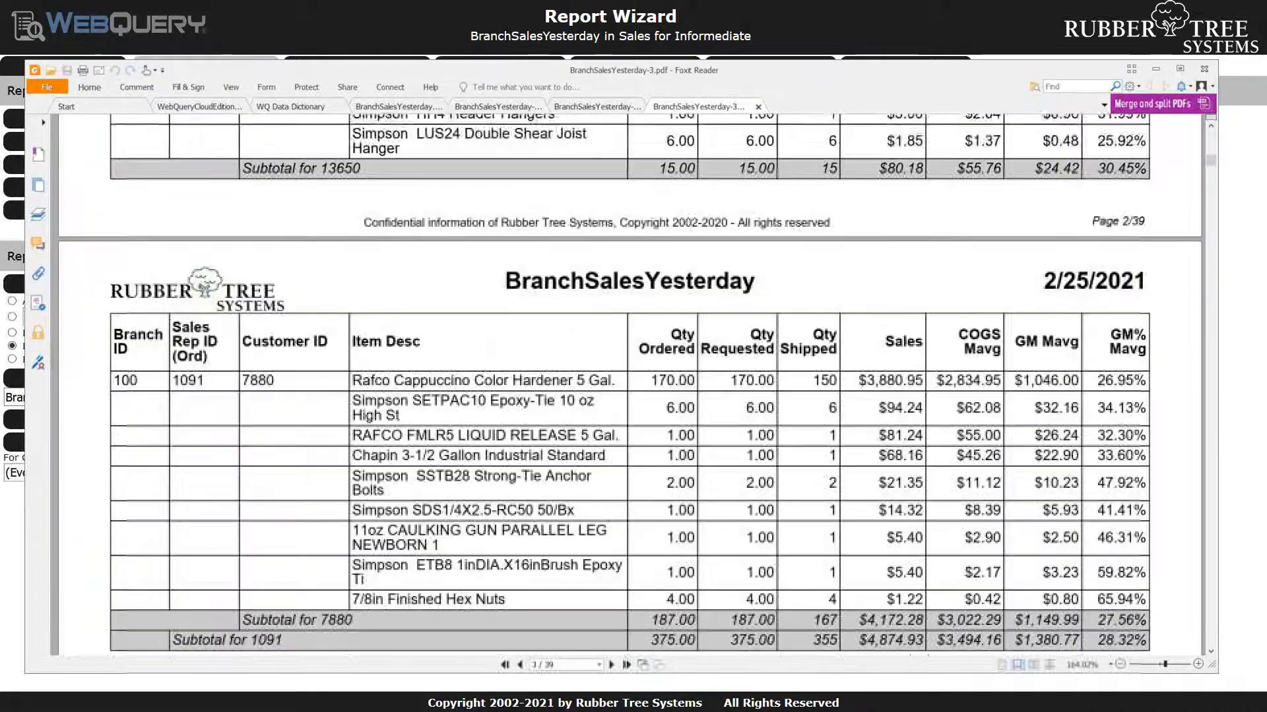
scroll(305, 421, down, 10)
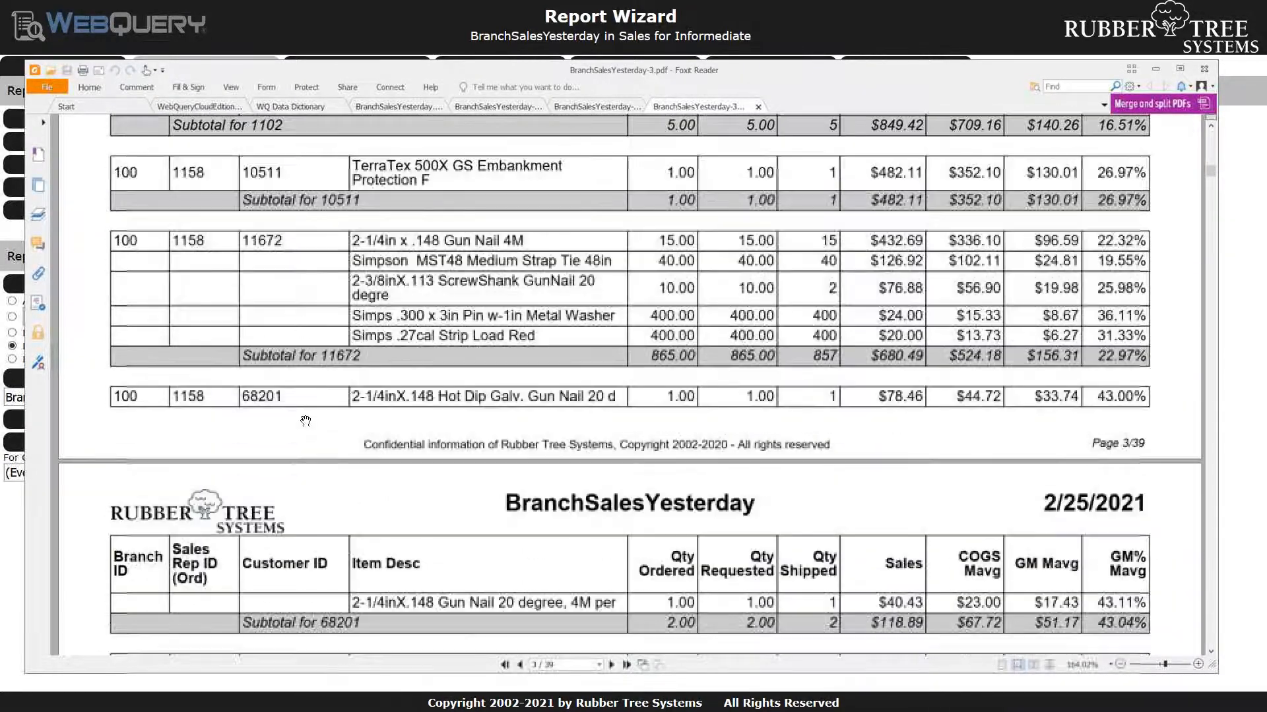
scroll(306, 421, down, 3)
scroll(307, 422, down, 3)
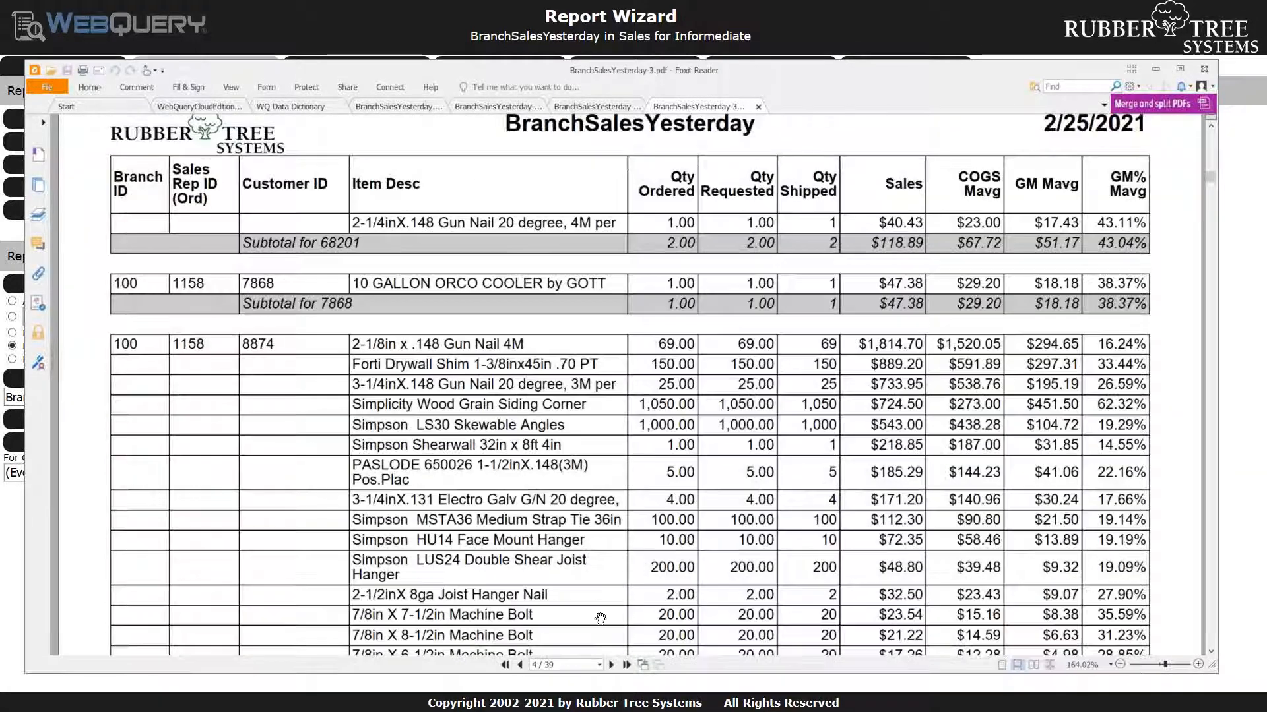
Go to the PDF's last page, examine the branch subtotal and grand total rows, and return to the Report Wizard
click(561, 664)
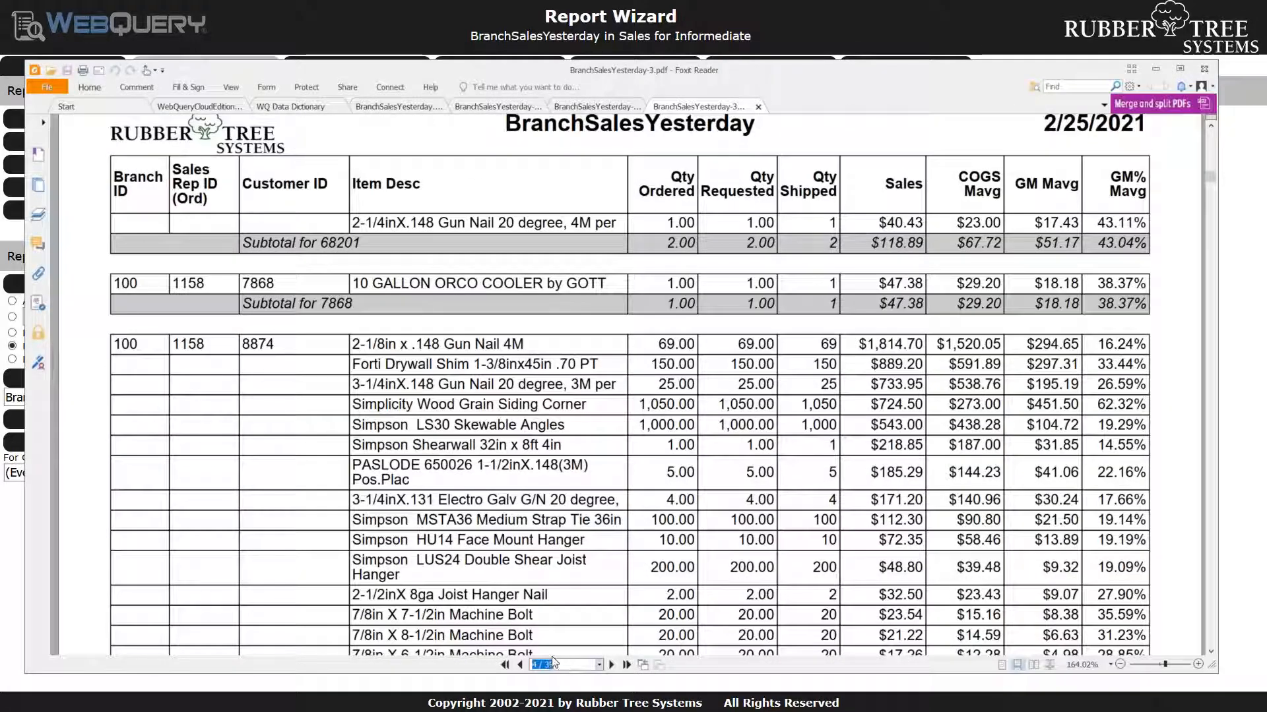
scroll(593, 549, down, 12)
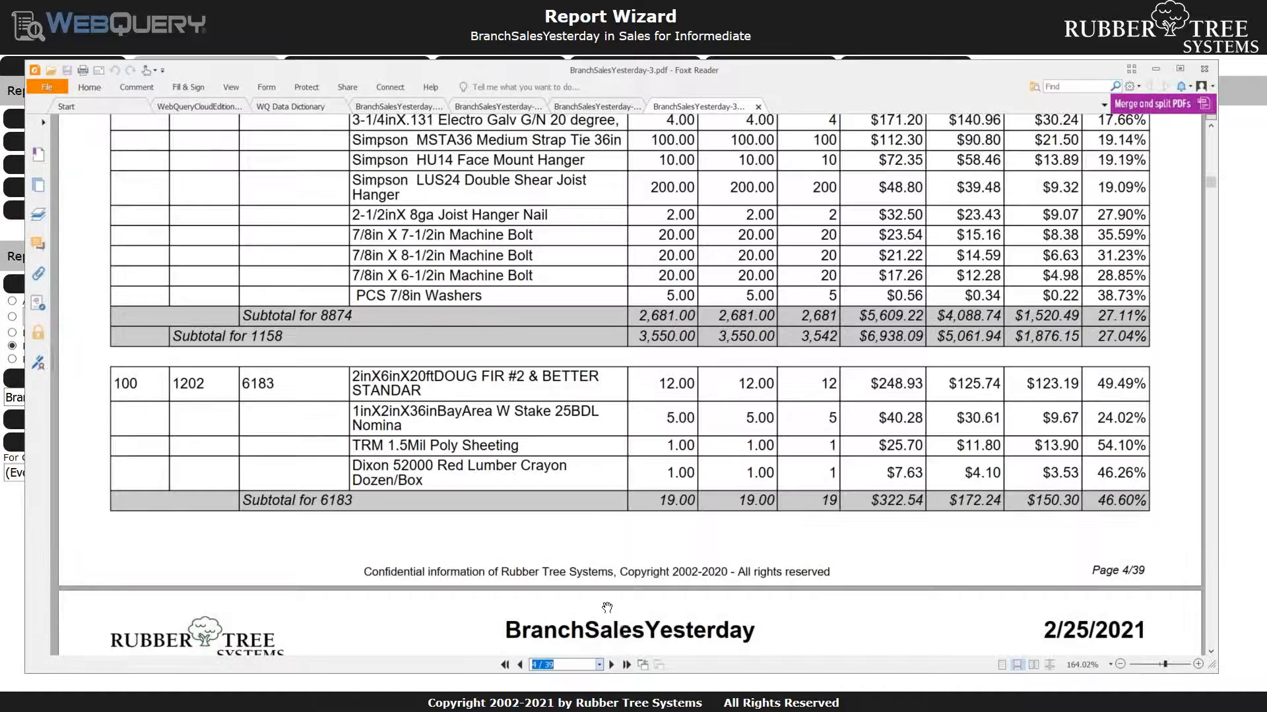
click(626, 665)
scroll(657, 486, down, 11)
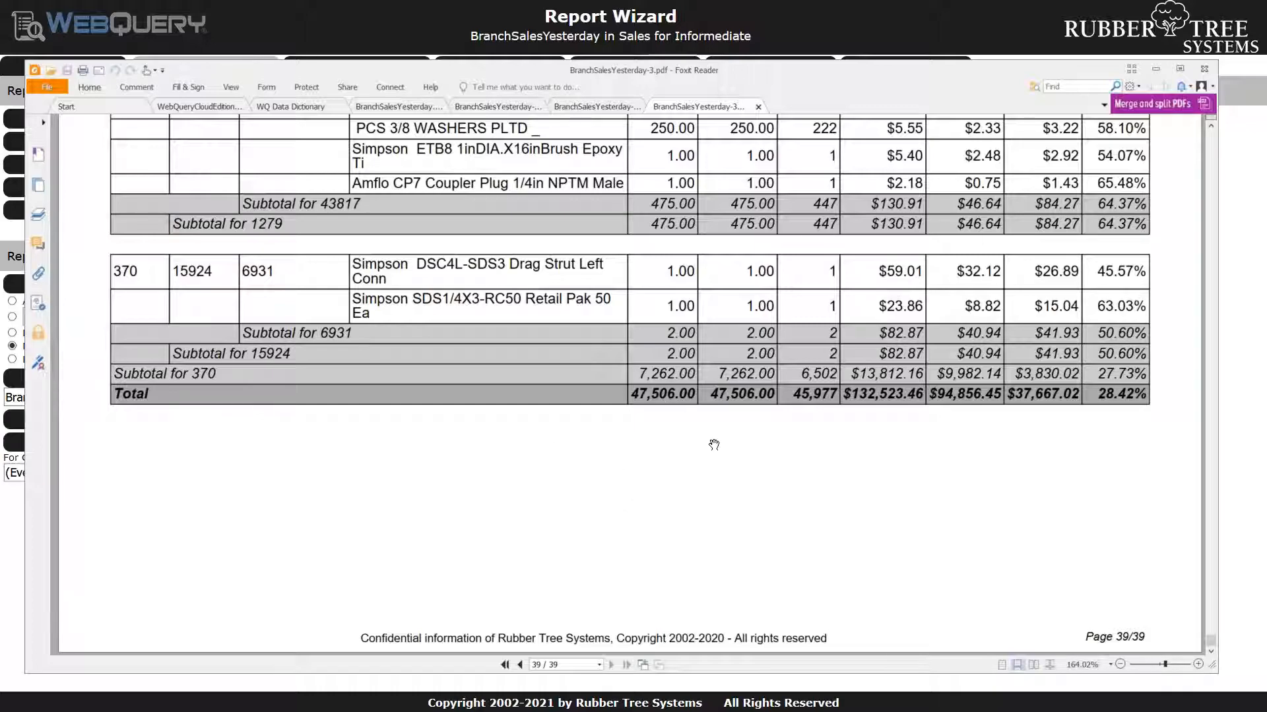
scroll(745, 499, up, 20)
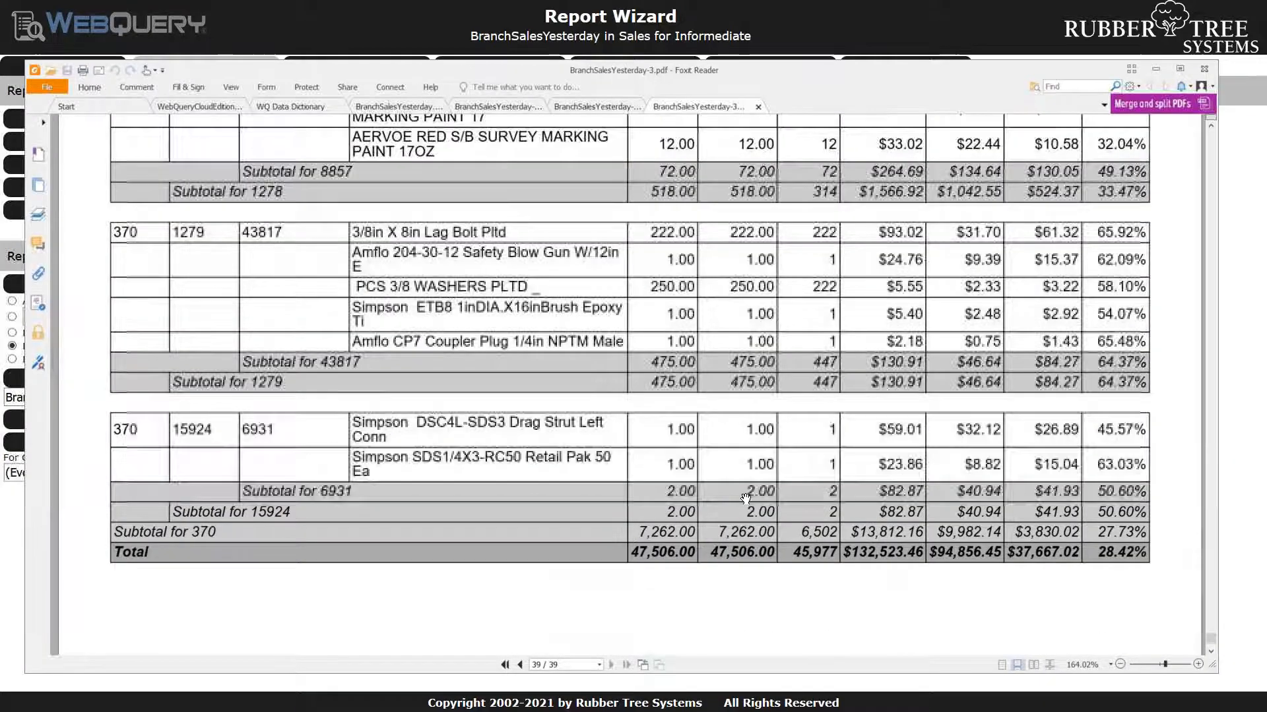
scroll(750, 494, up, 7)
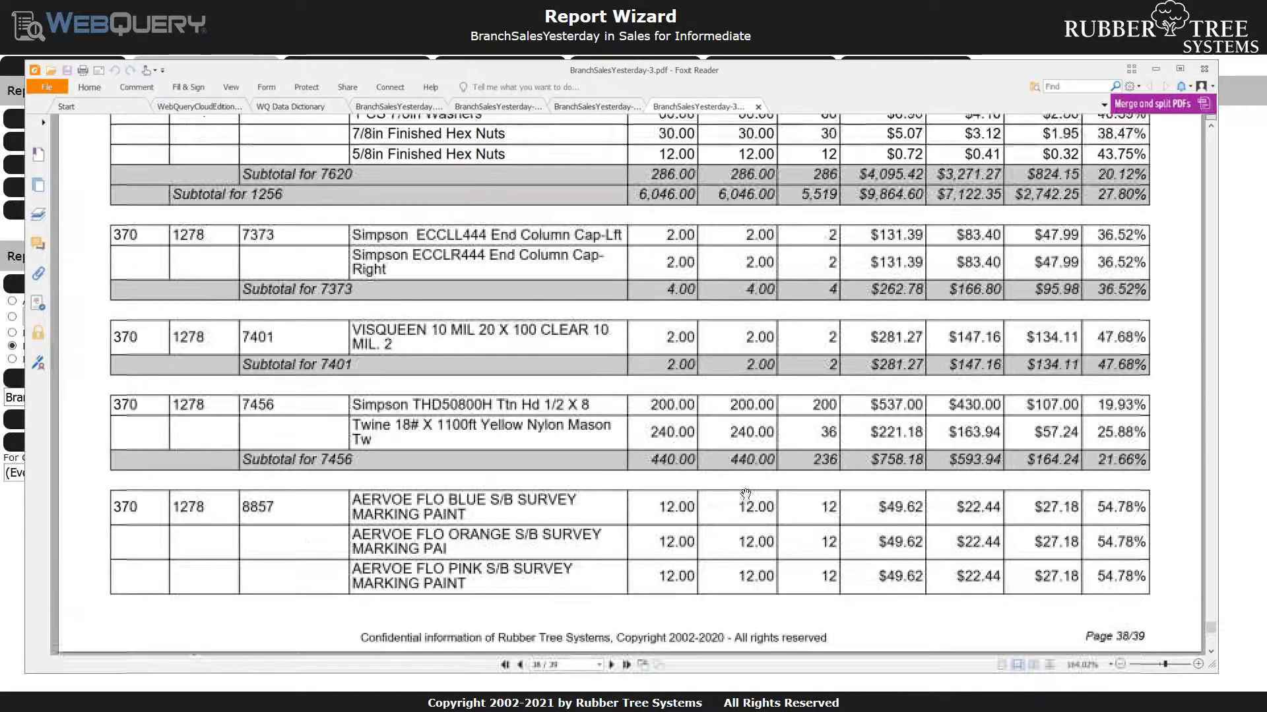
click(1156, 70)
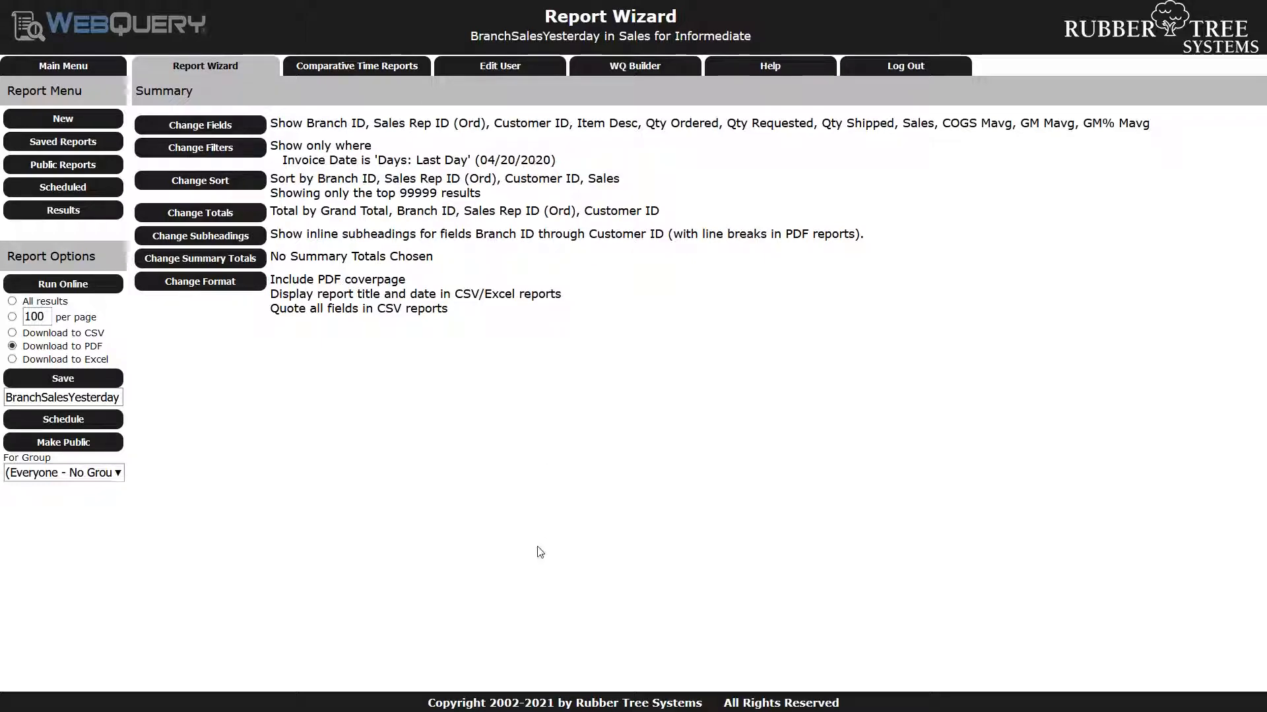
Add summary totals for Branch ID, Sales Rep ID (Ord) and Customer ID, shown before the main report
click(232, 264)
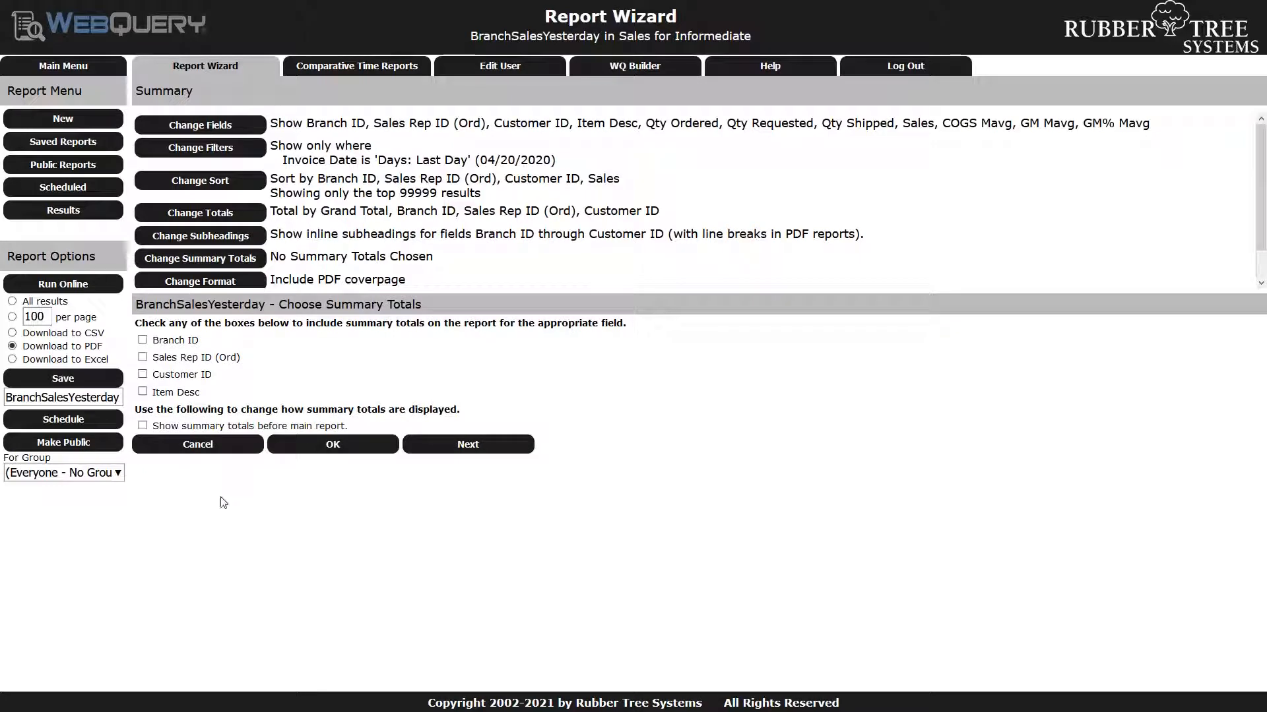
click(143, 357)
click(143, 374)
click(144, 426)
click(495, 455)
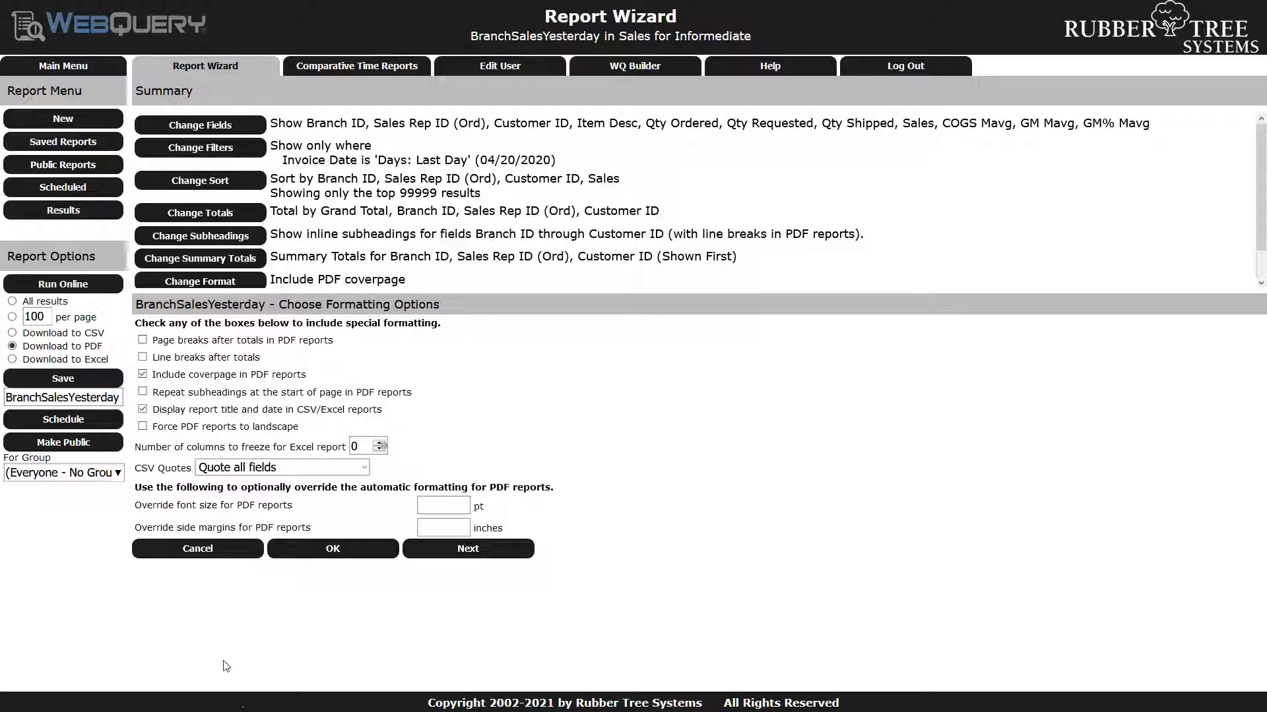
Run the report as a PDF and examine the branch, sales rep and customer summary totals through page 9 in Foxit Reader
click(84, 287)
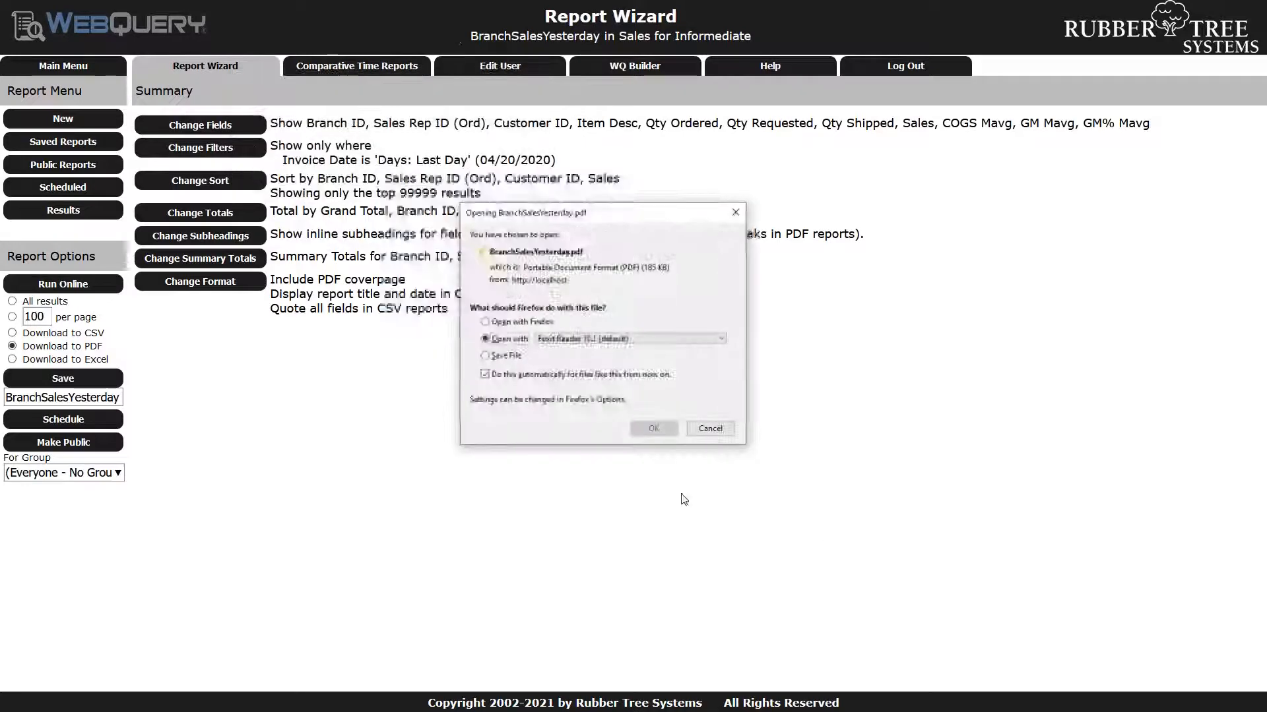
click(636, 432)
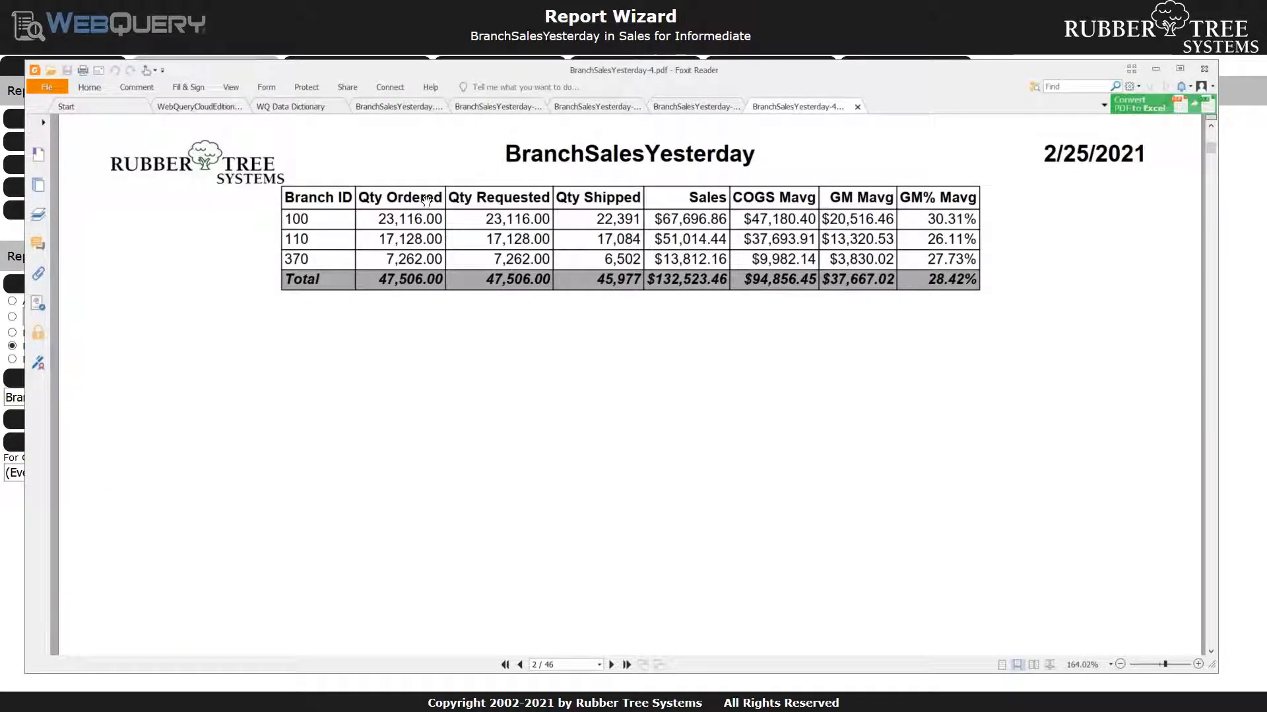
click(613, 664)
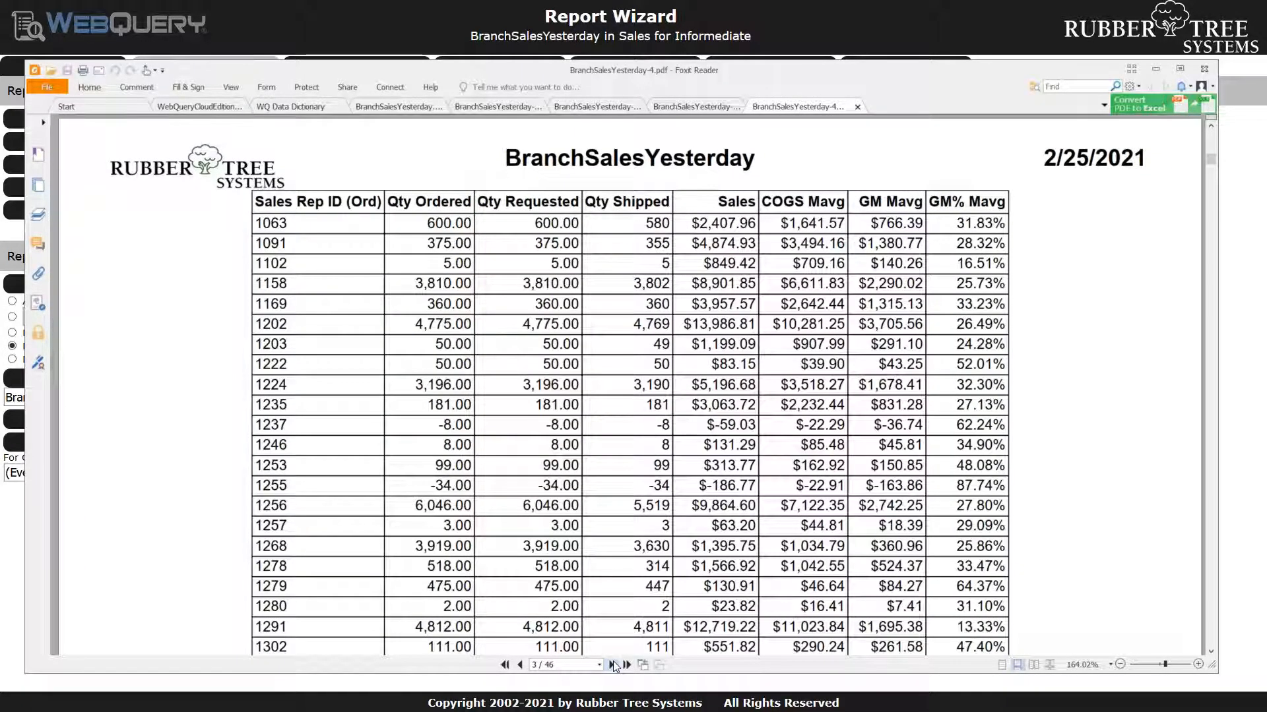
click(614, 664)
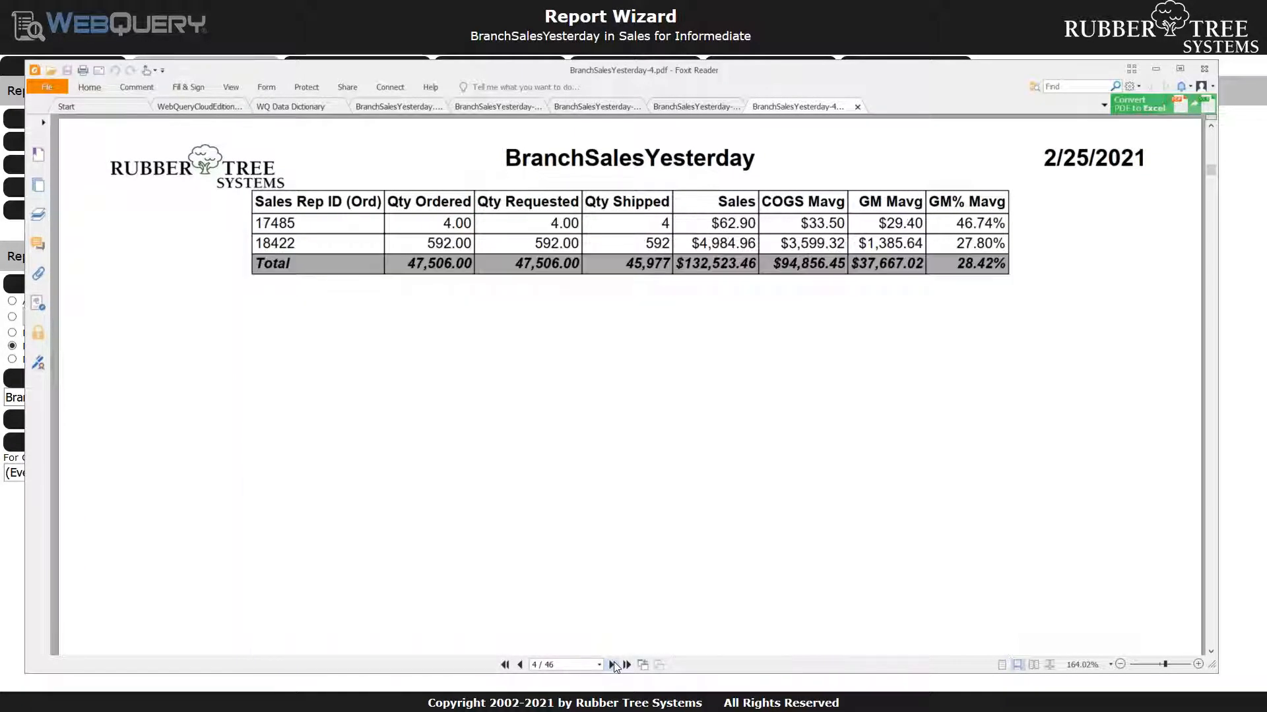
click(613, 665)
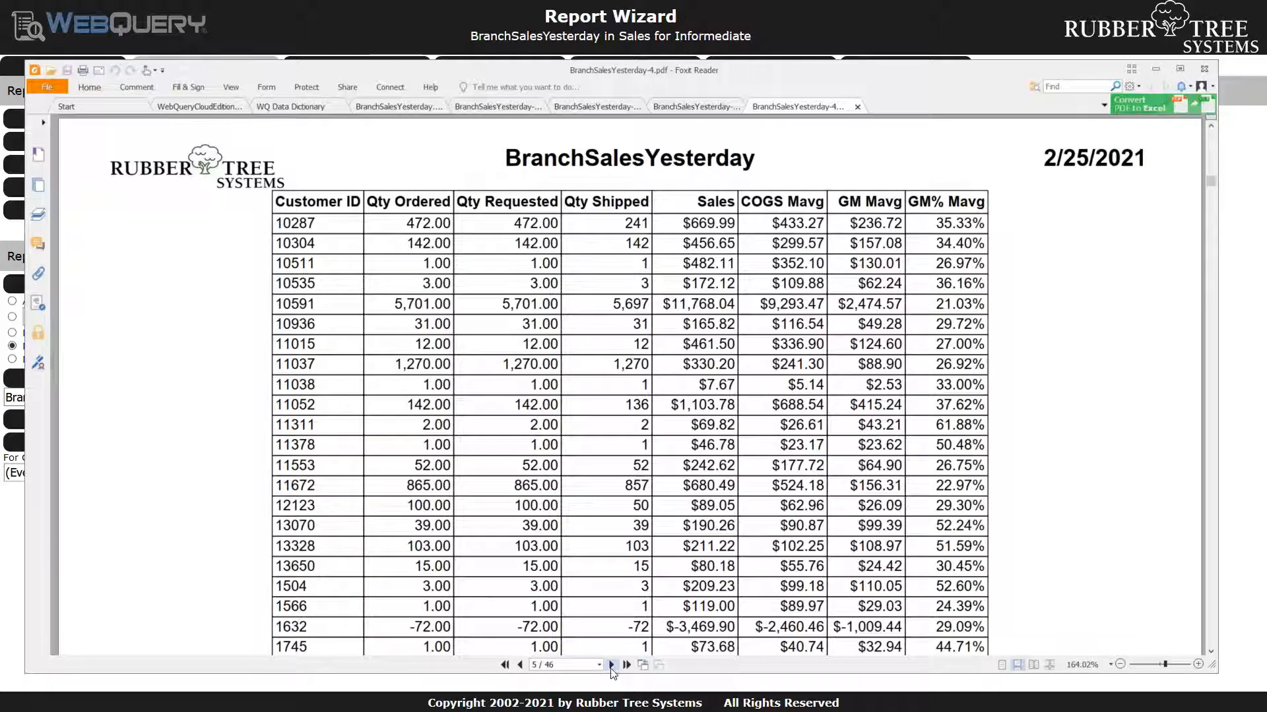
click(613, 665)
click(613, 665)
click(613, 665)
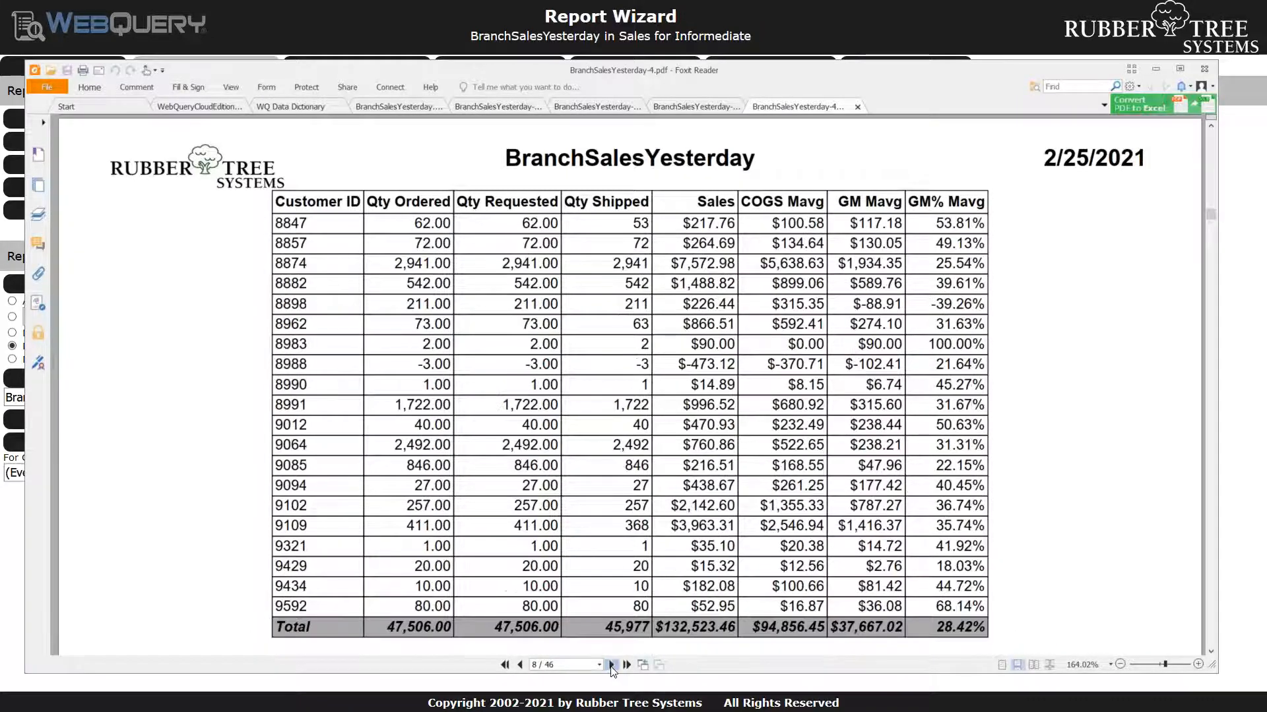
click(612, 665)
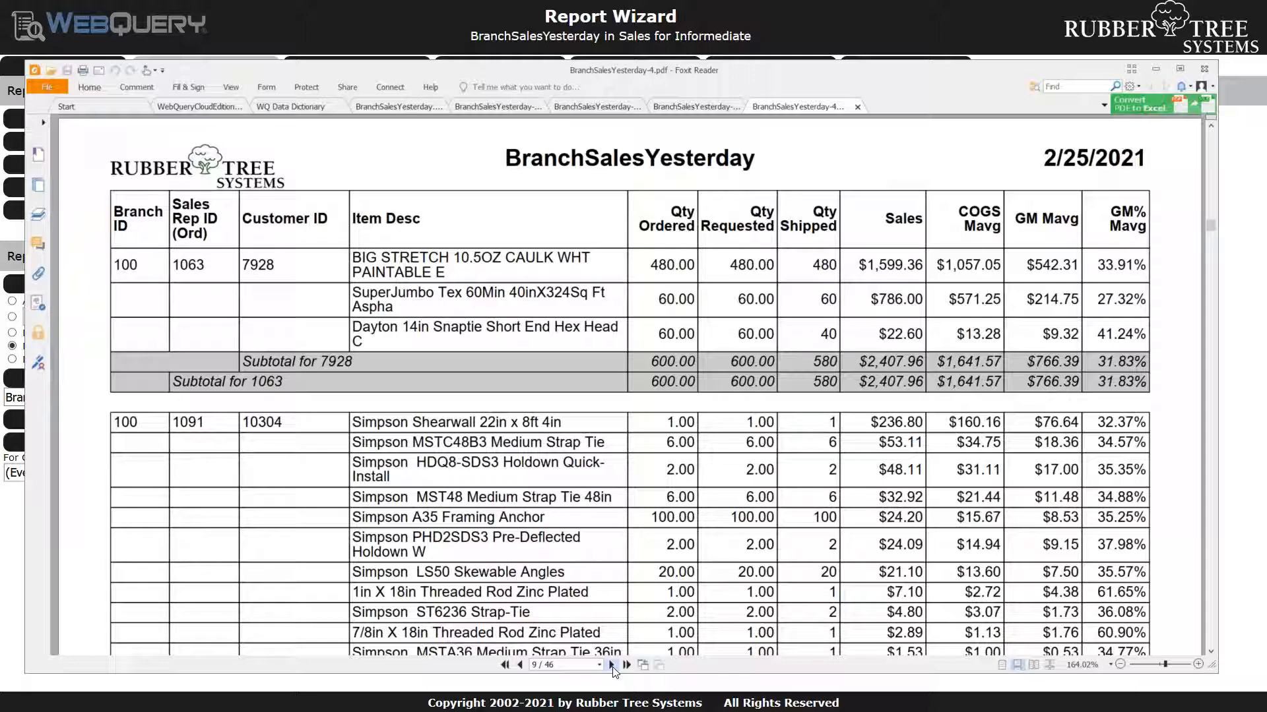